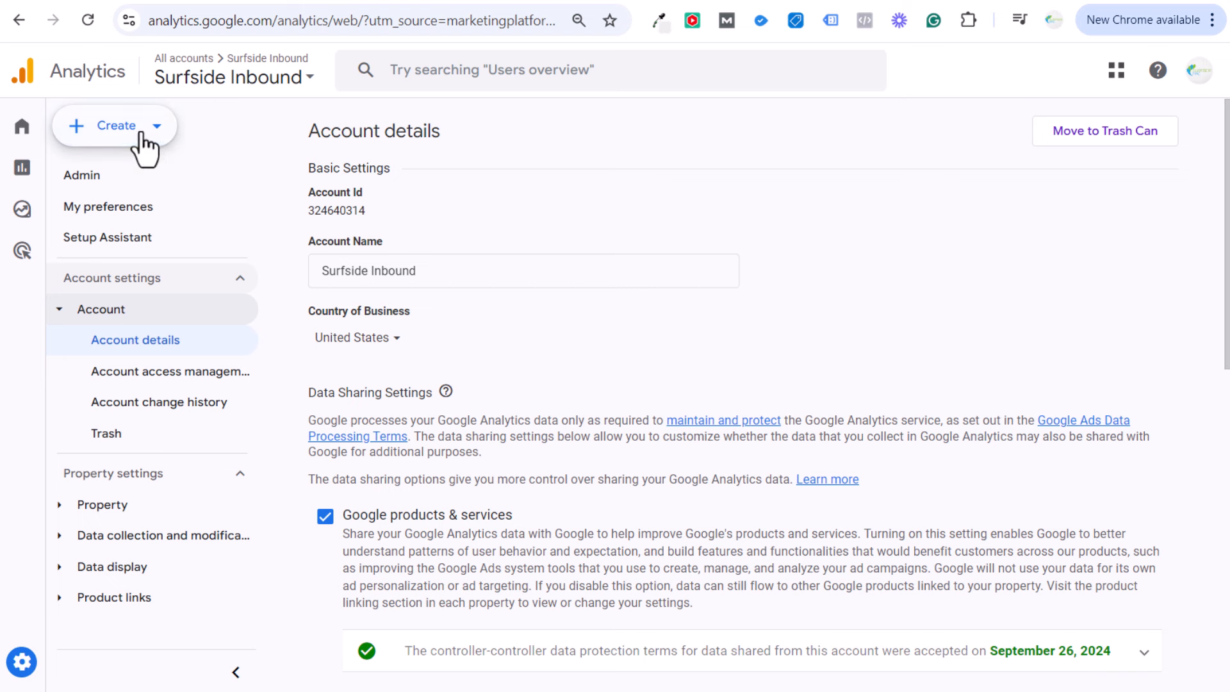
Start creating a new Analytics account and name it Surfside Courses
click(138, 130)
click(127, 178)
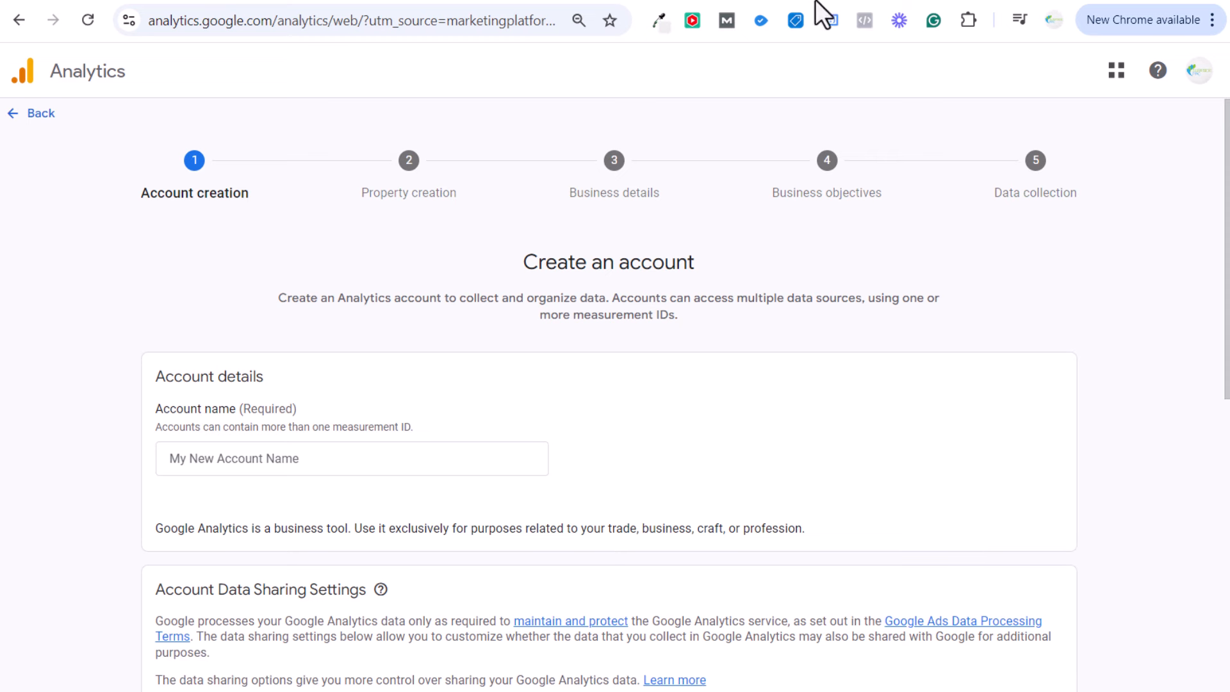
scroll(883, 259, down, 3)
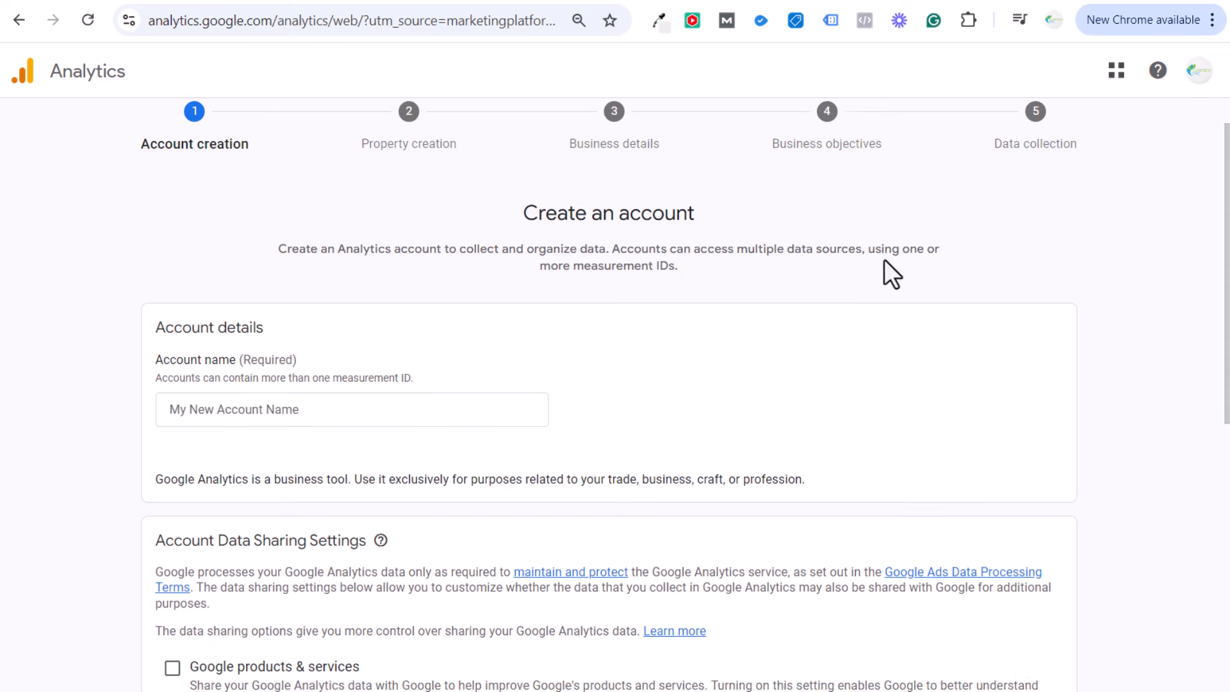
click(385, 272)
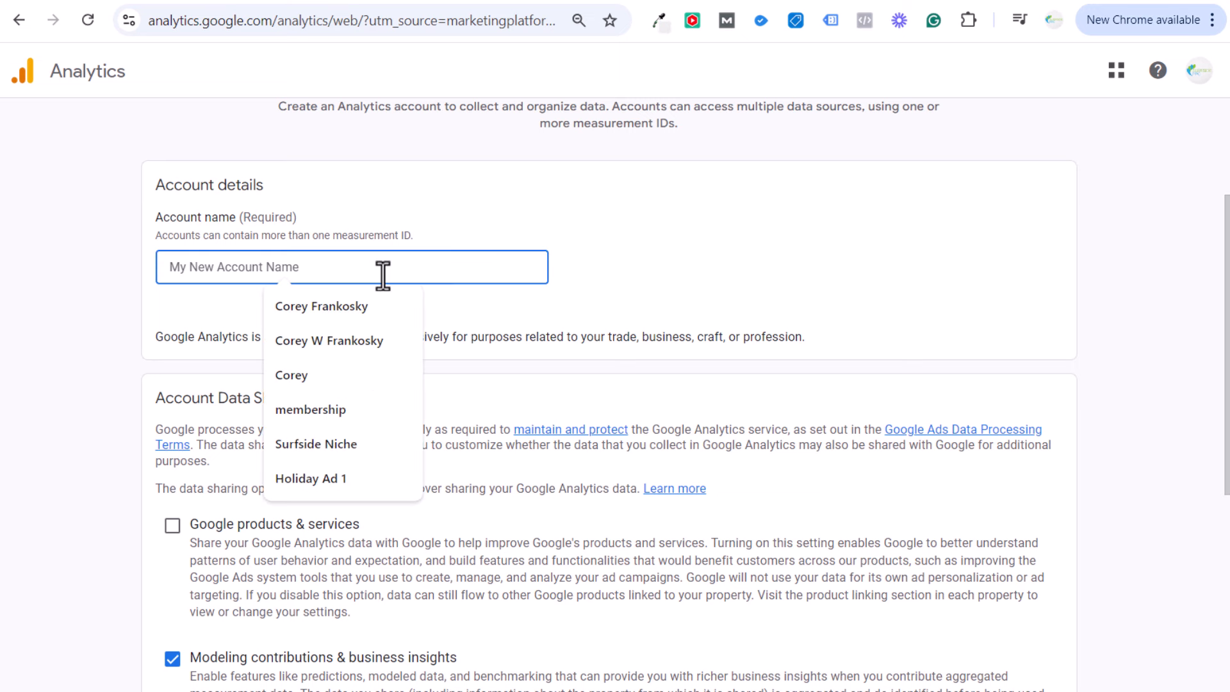
text(Surfs)
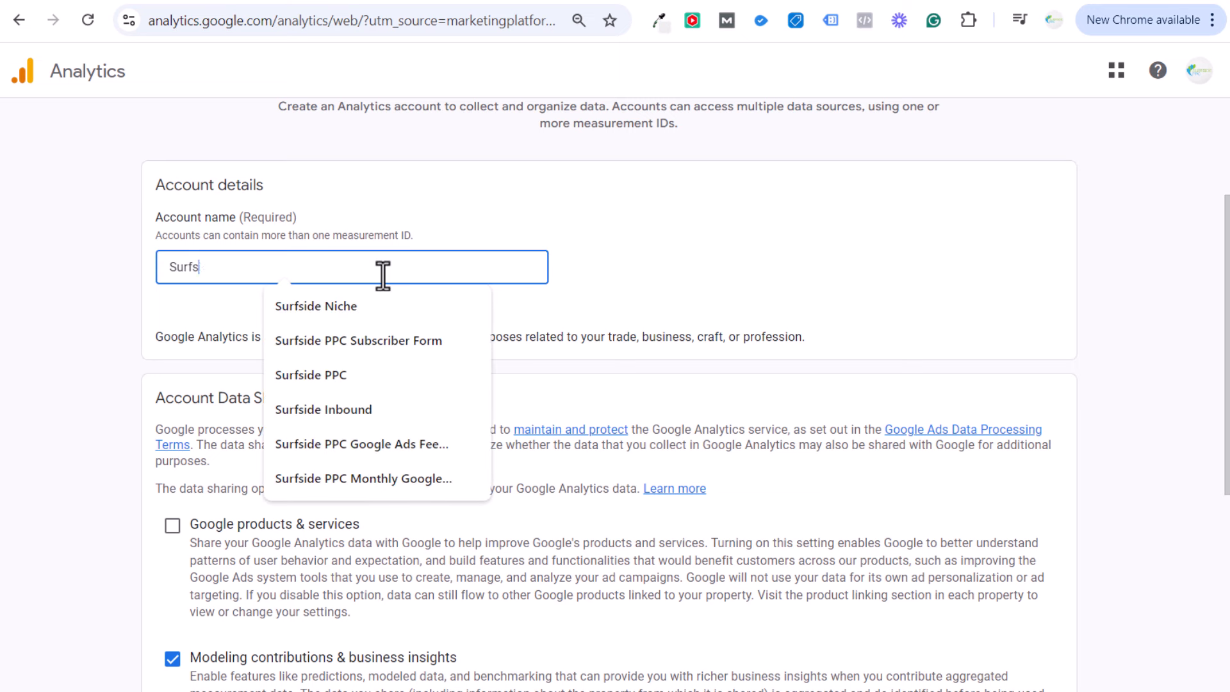
text(ide Courses)
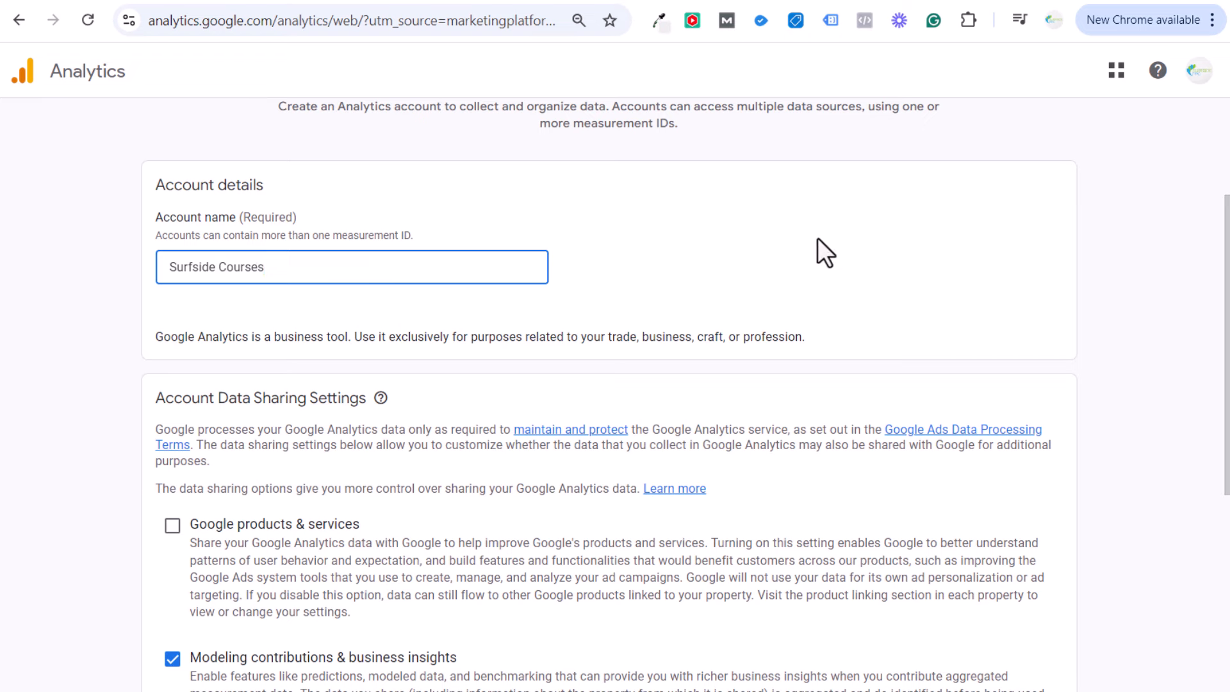
click(817, 237)
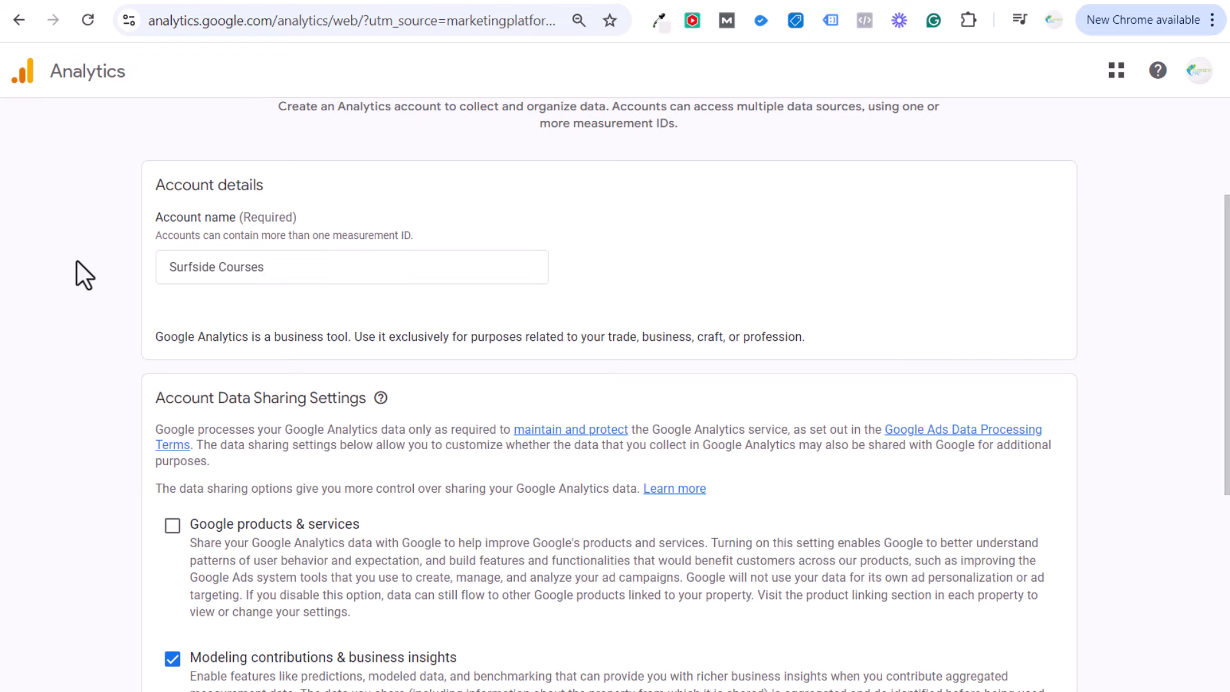
Enable data sharing for Google products & services on the new account and continue to property creation
scroll(69, 250, down, 5)
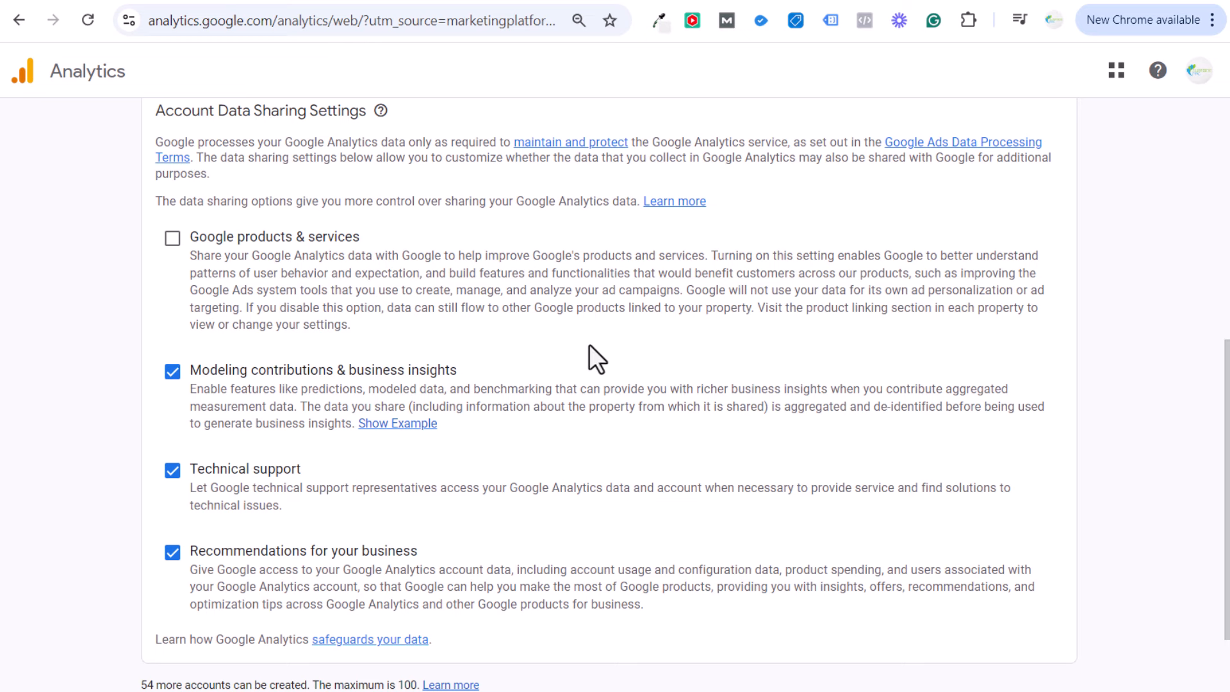
scroll(595, 340, down, 2)
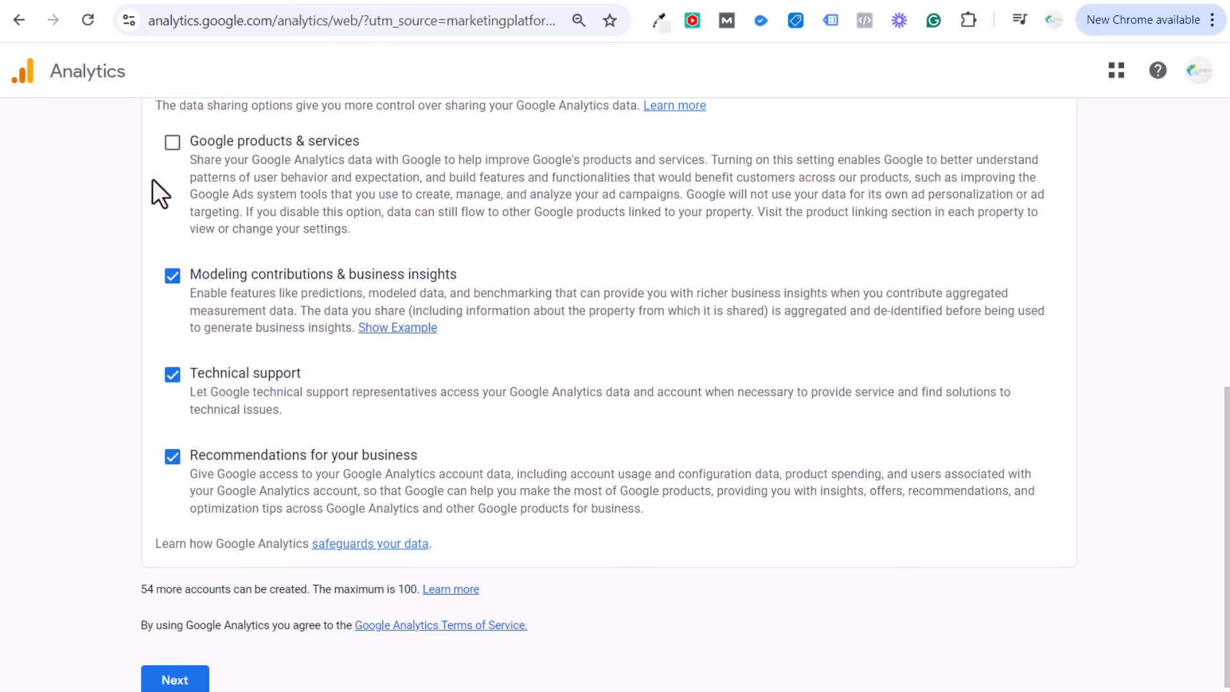
click(171, 143)
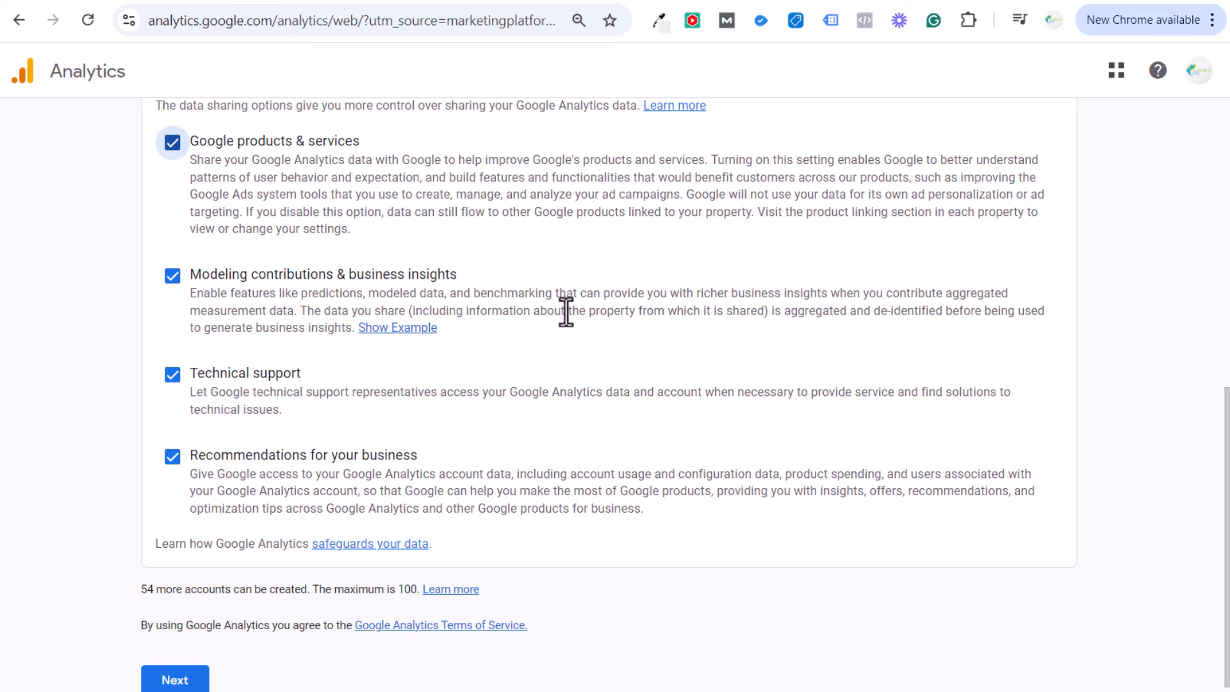
scroll(580, 301, up, 2)
scroll(708, 340, down, 2)
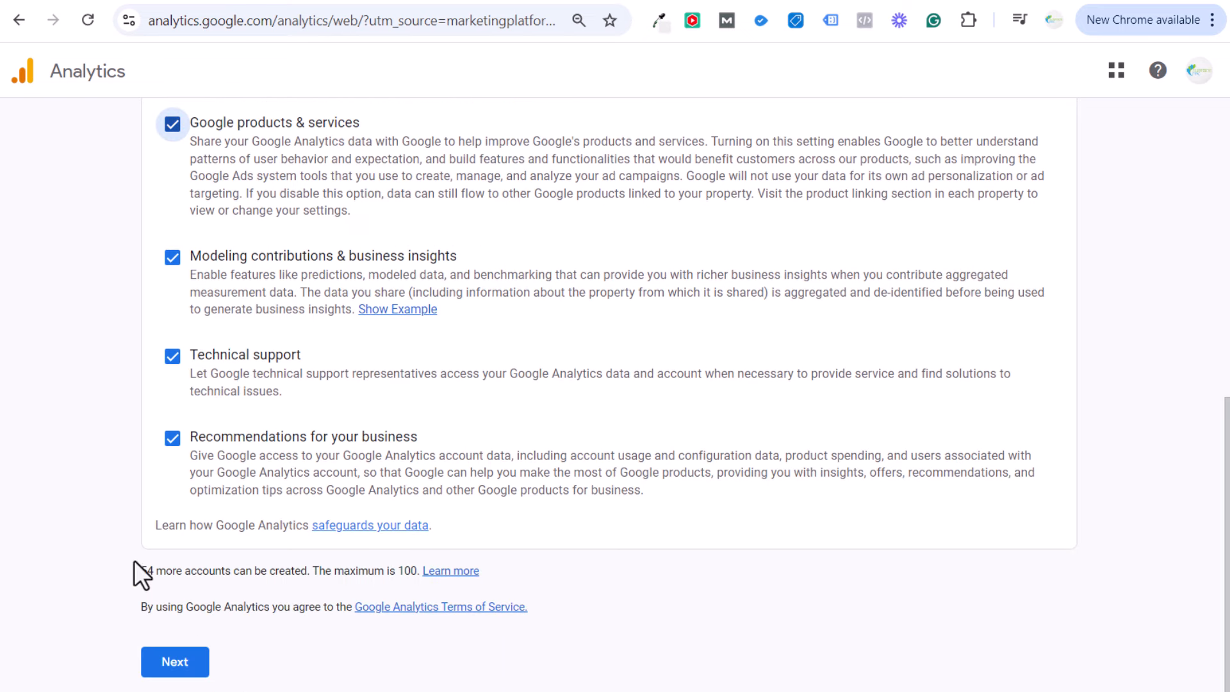
drag(137, 571, 286, 571)
click(294, 571)
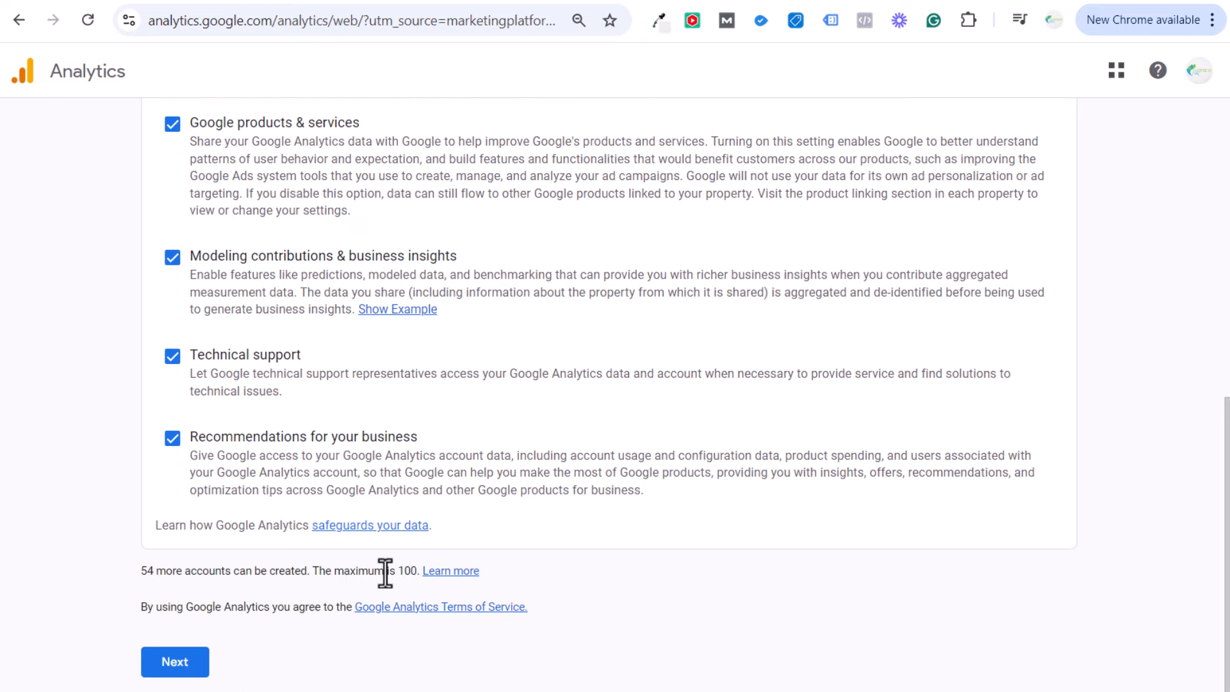
click(192, 663)
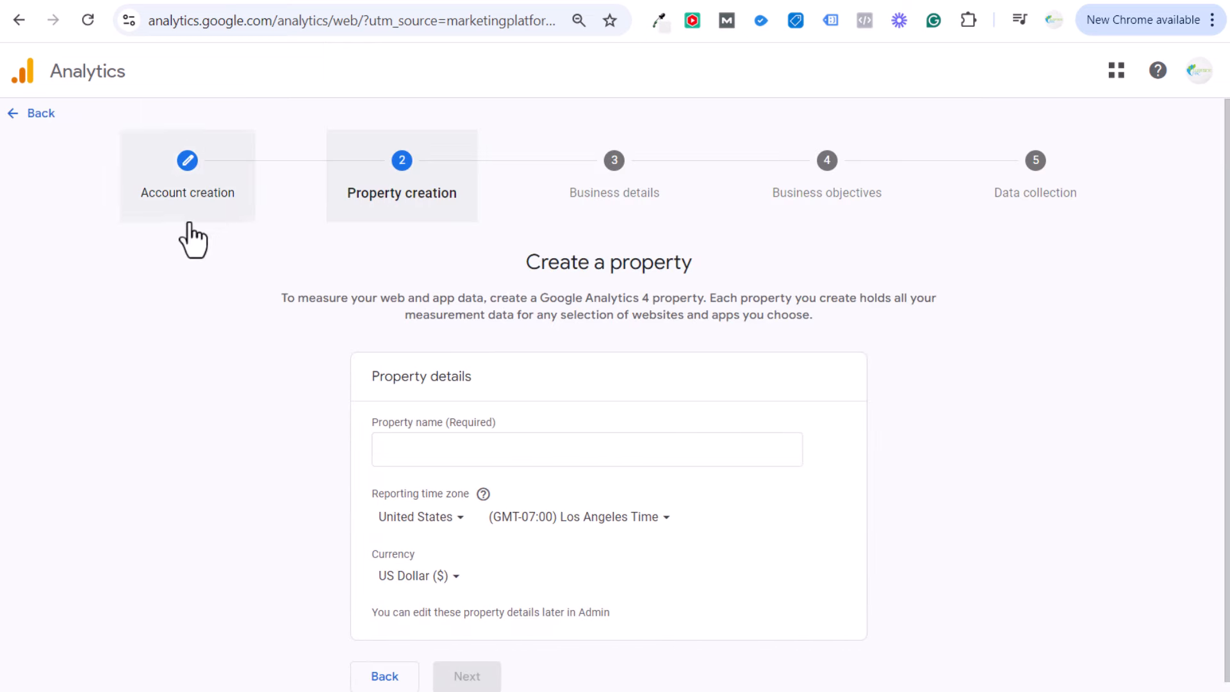
Name the property Surfside Courses, set its reporting time zone to (GMT-04:00) New York Time, and continue to the business details
scroll(199, 275, down, 1)
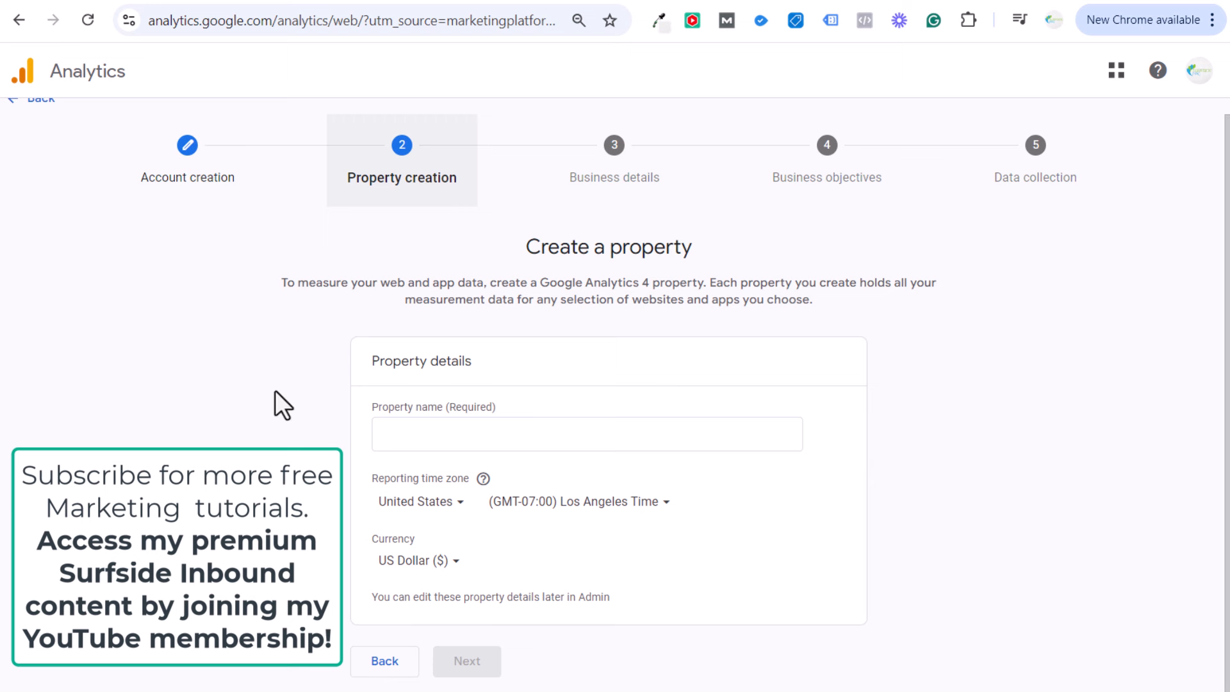
click(451, 435)
text(Surfside Courses)
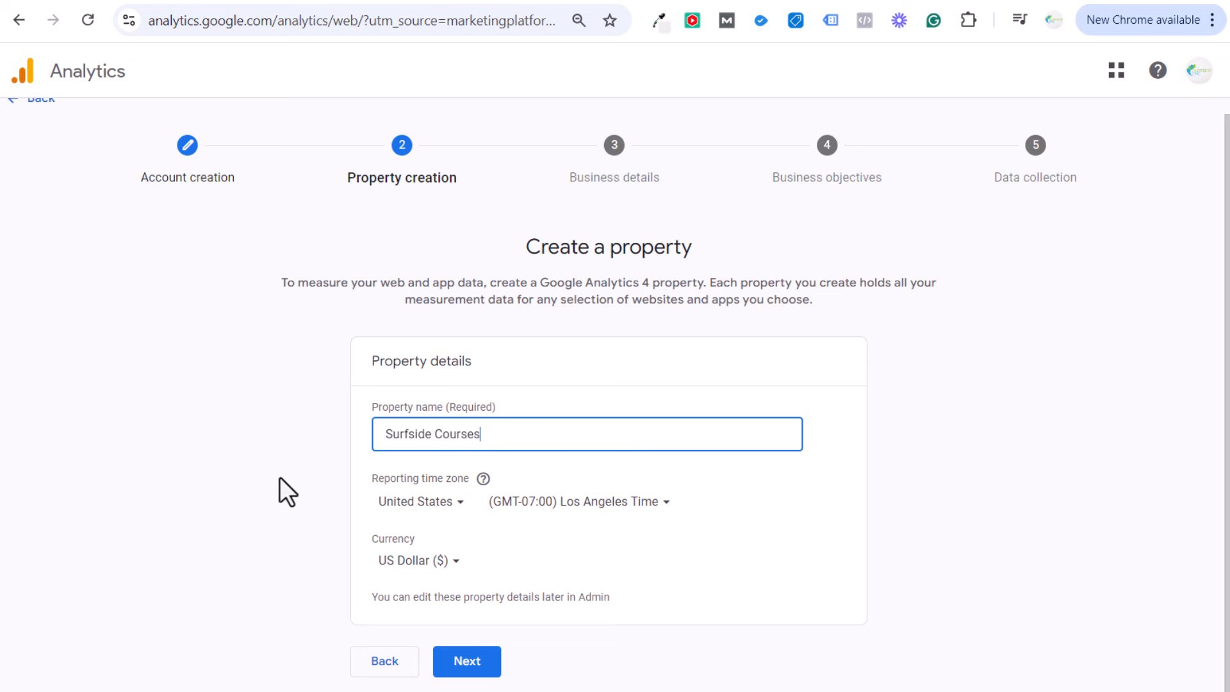
click(620, 504)
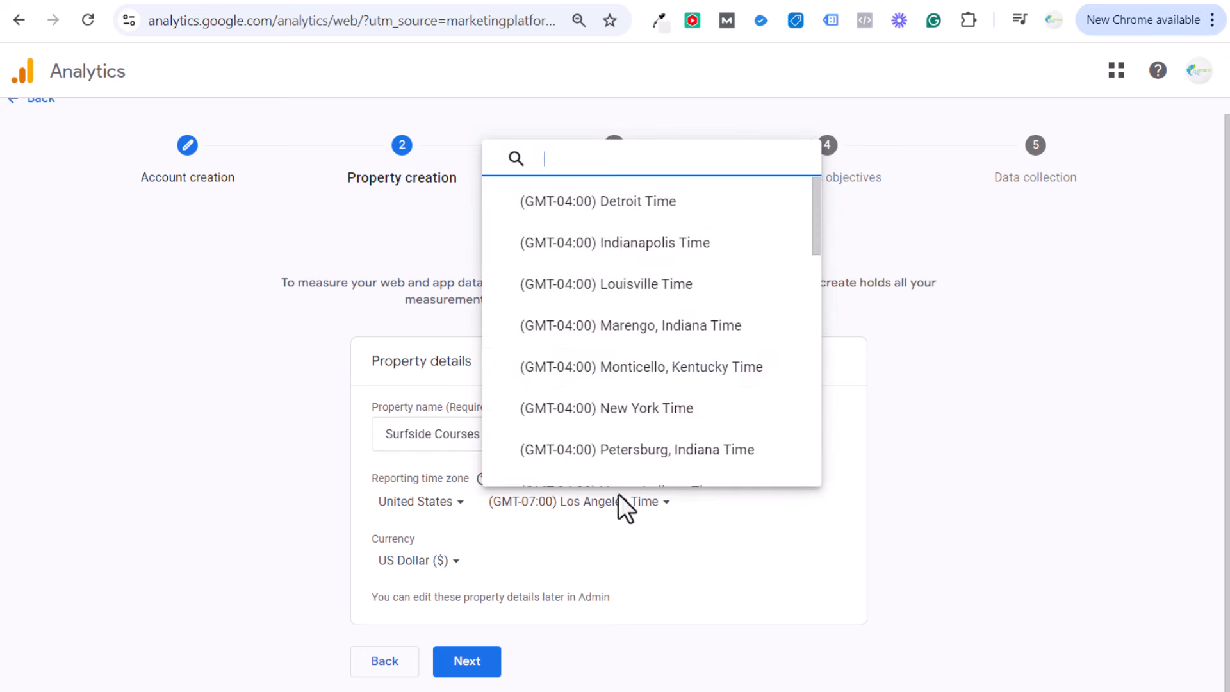
scroll(667, 302, down, 3)
click(634, 313)
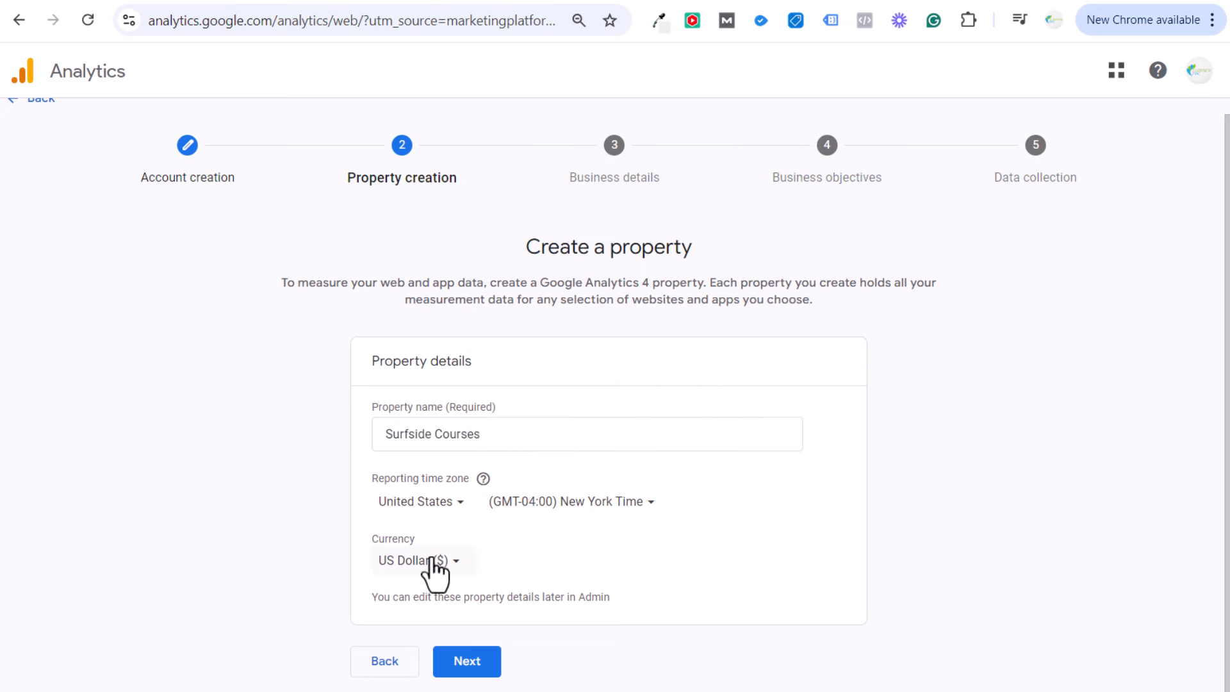
click(470, 663)
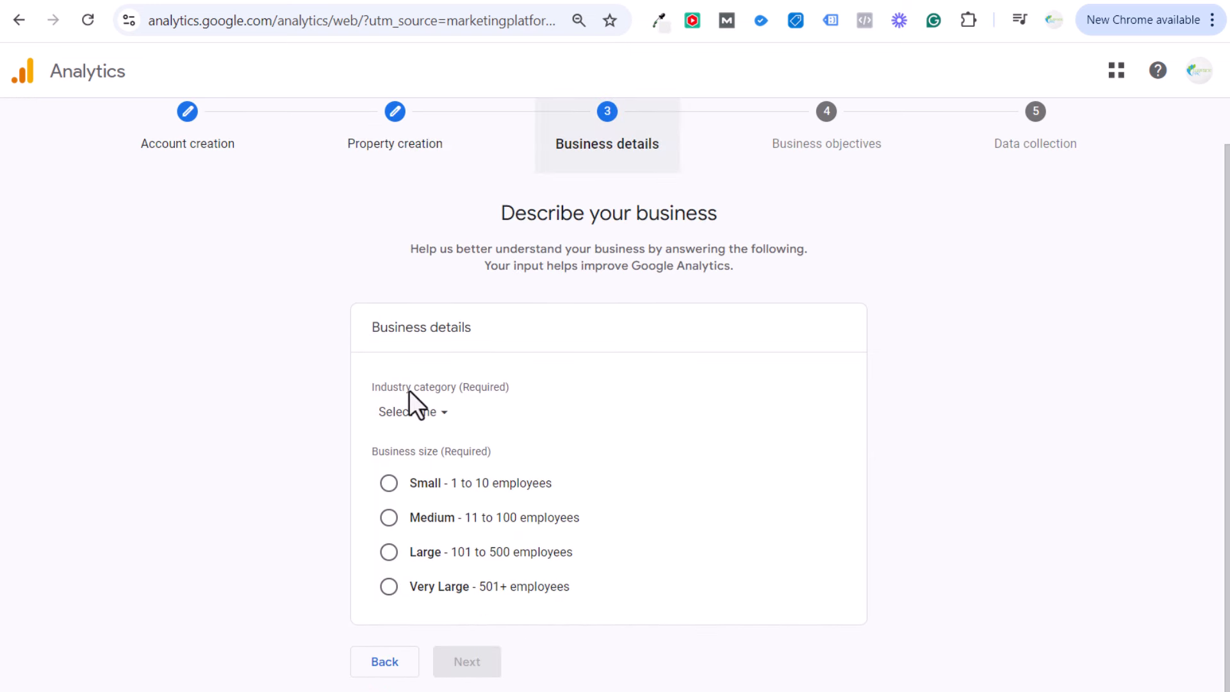
Describe the business as Business & Industrial with a Small size of 1 to 10 employees, and continue to the objectives
click(424, 413)
scroll(472, 198, down, 3)
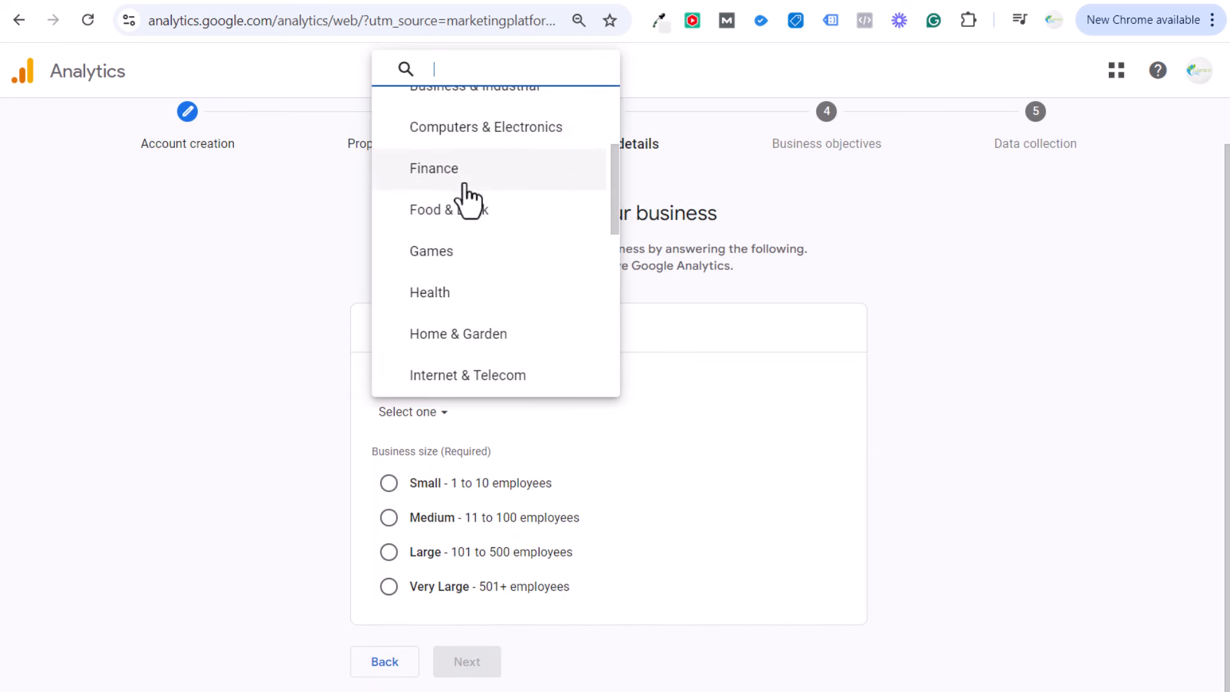
scroll(467, 212, up, 3)
click(462, 278)
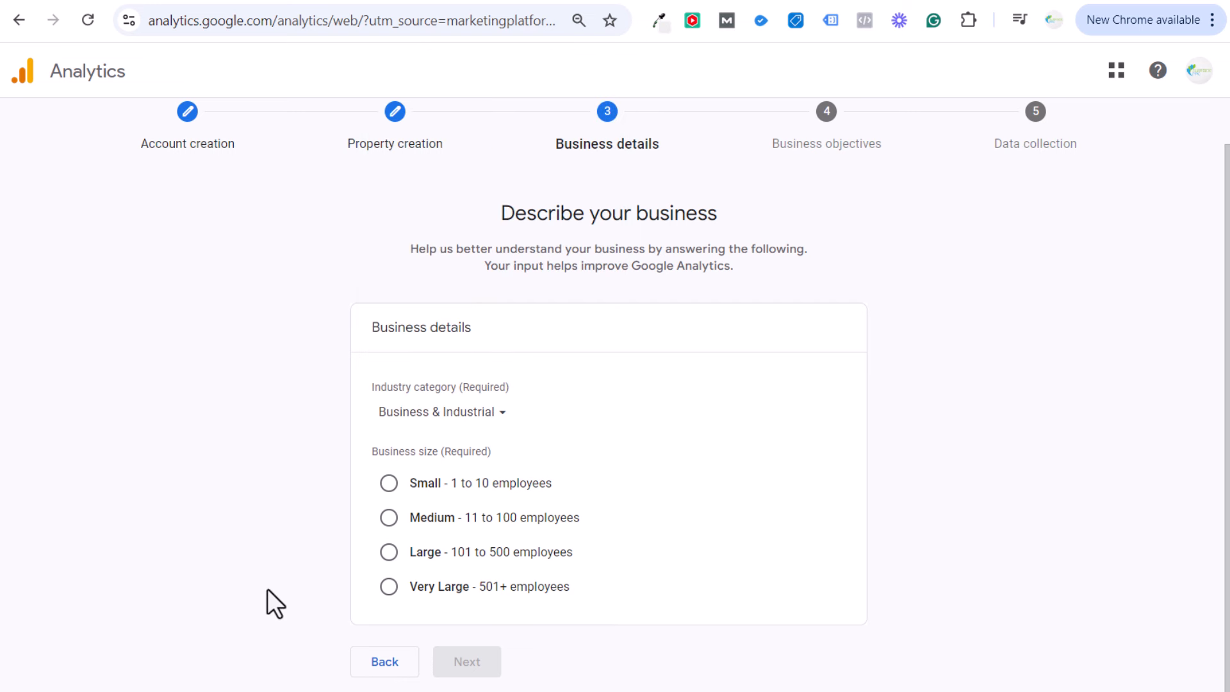
click(388, 483)
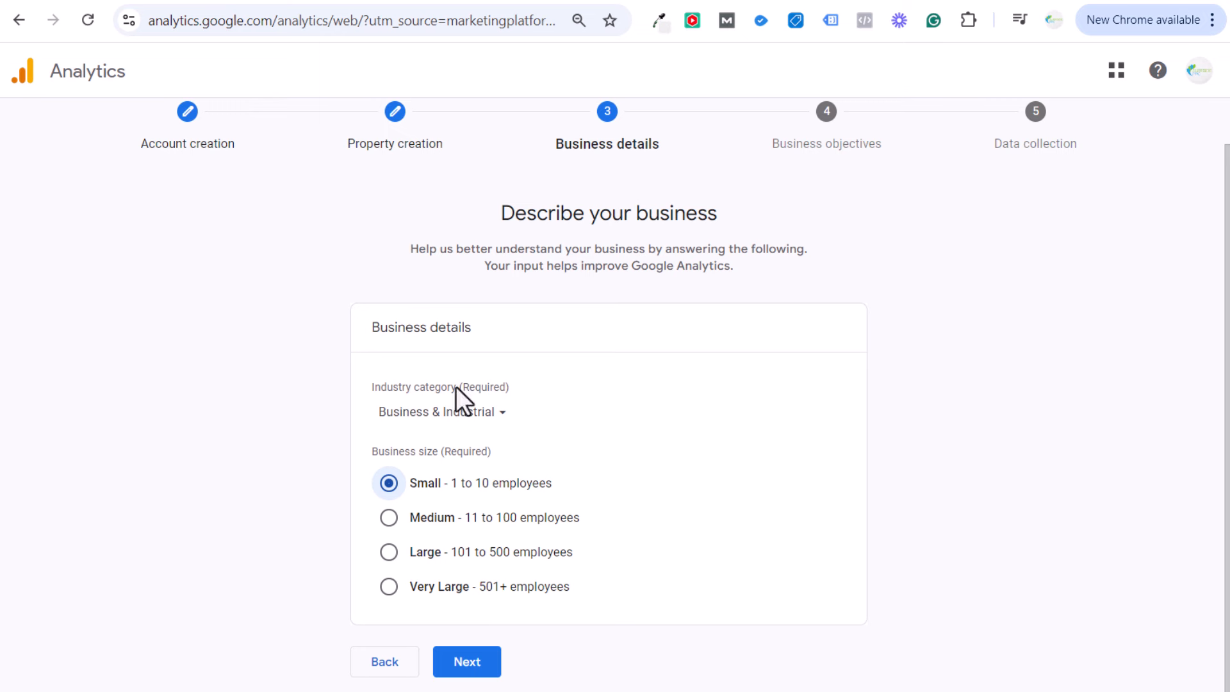
click(464, 666)
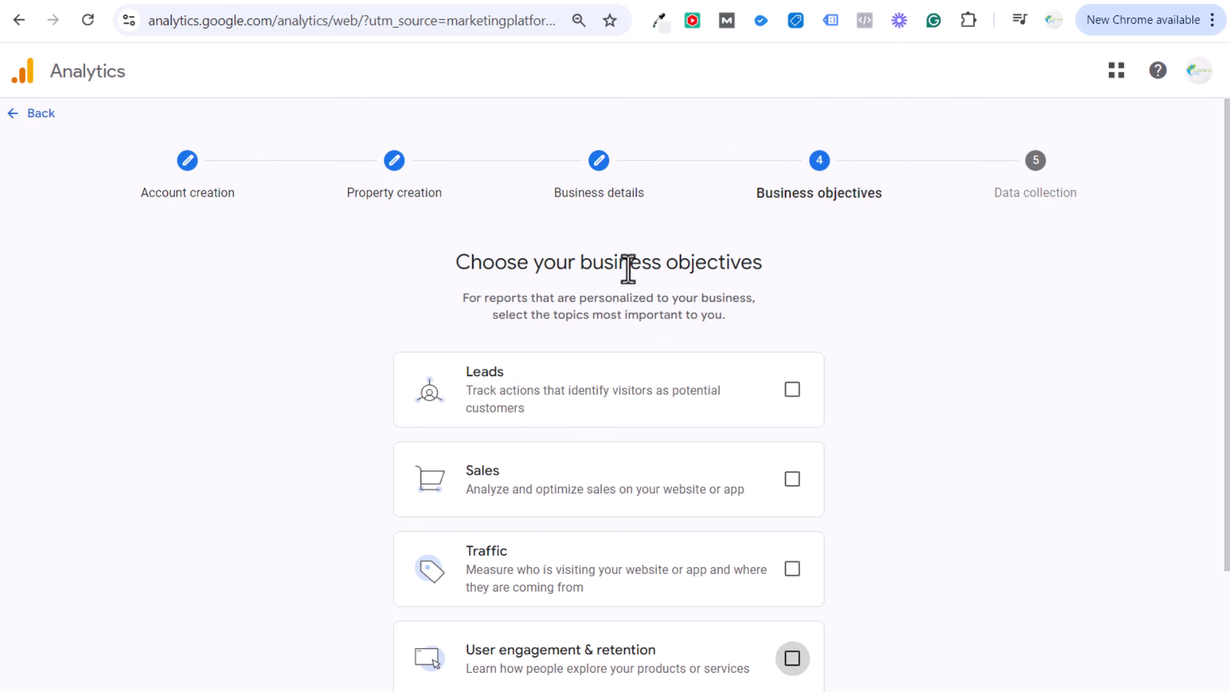
Choose Other as the business objective and submit the account for creation
scroll(961, 346, down, 3)
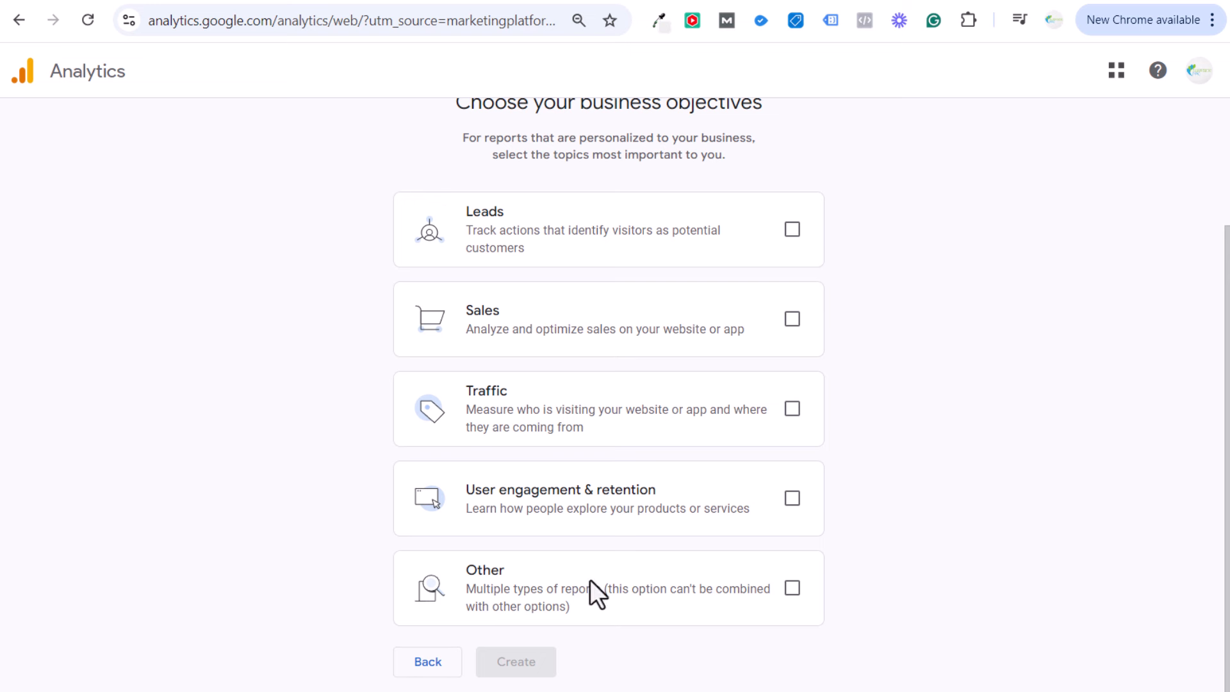
click(793, 587)
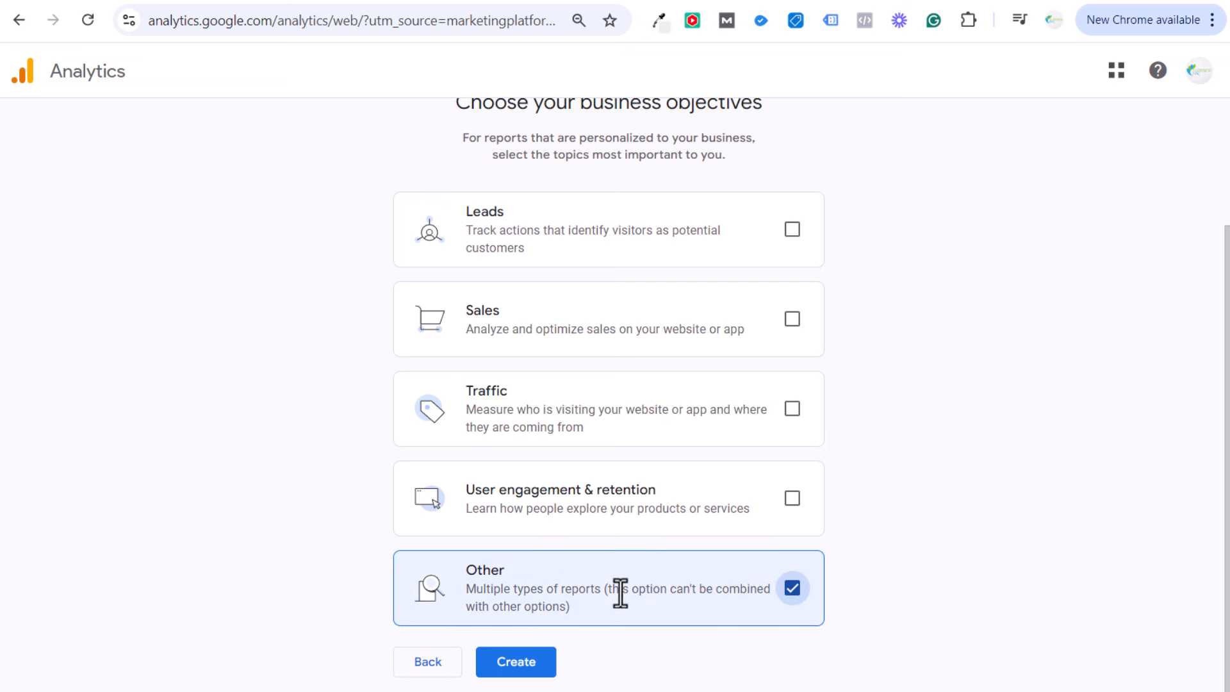
drag(609, 590, 693, 610)
click(693, 613)
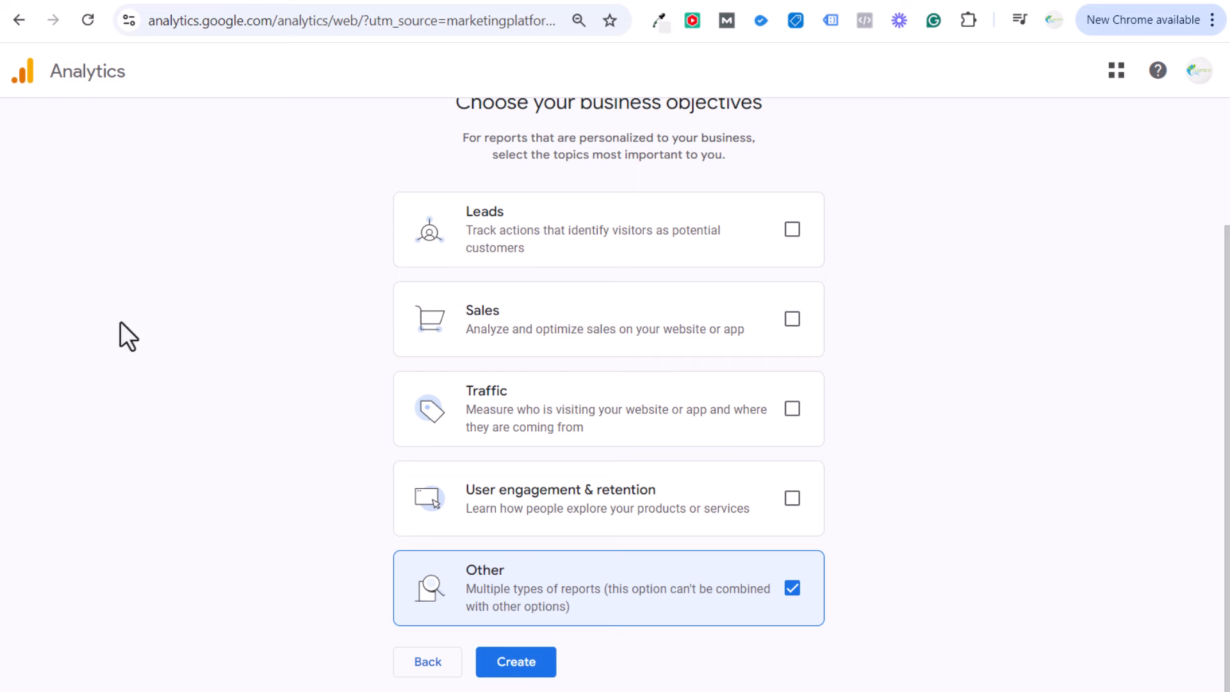
click(515, 663)
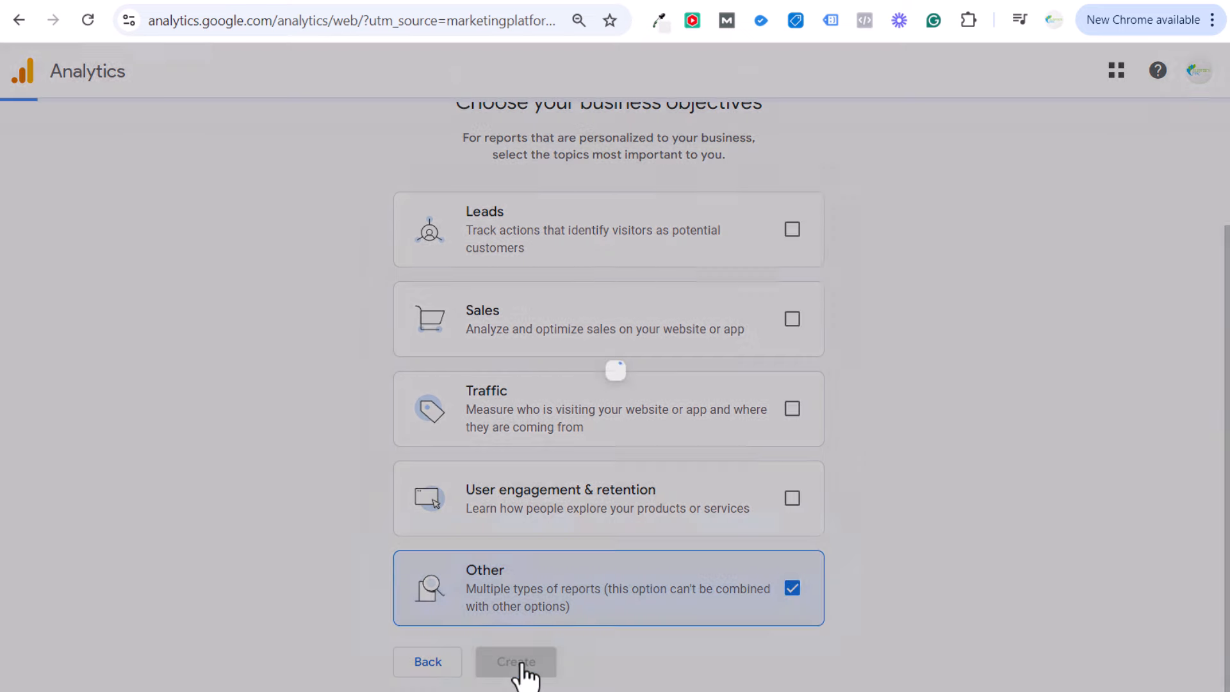
Accept the Terms of Service, including the GDPR Data Processing Terms and the Measurement Controller-Controller Data Protection Terms
click(388, 513)
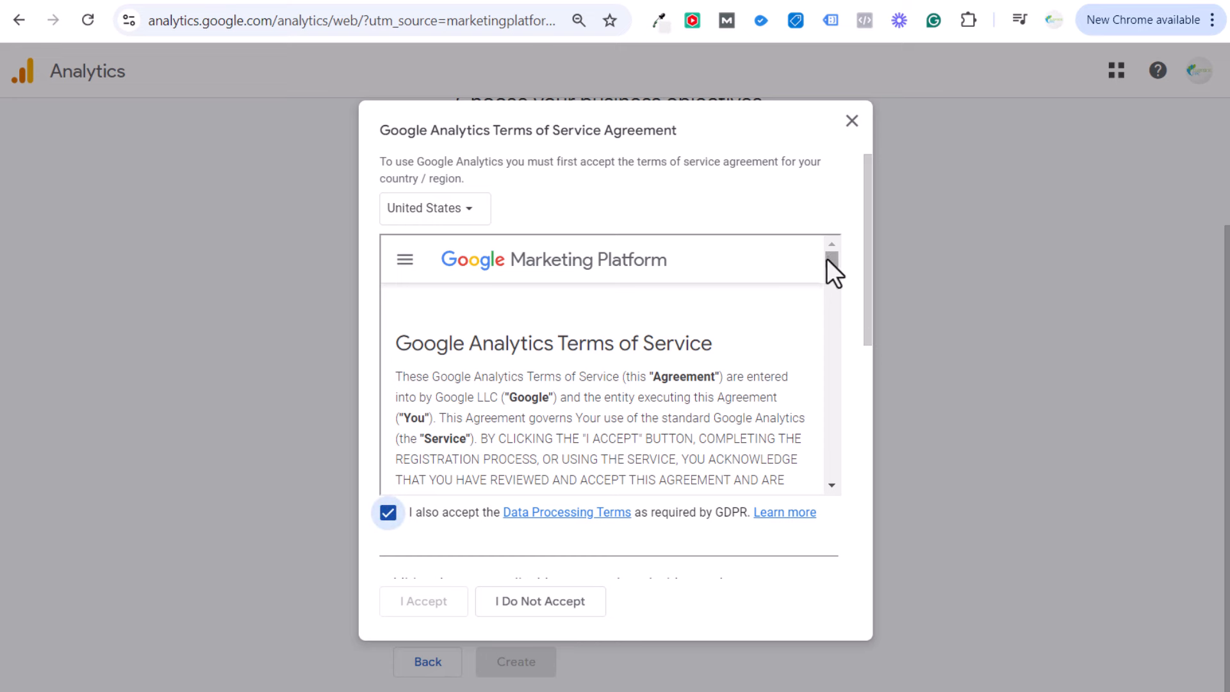
drag(831, 261, 823, 512)
drag(866, 216, 867, 485)
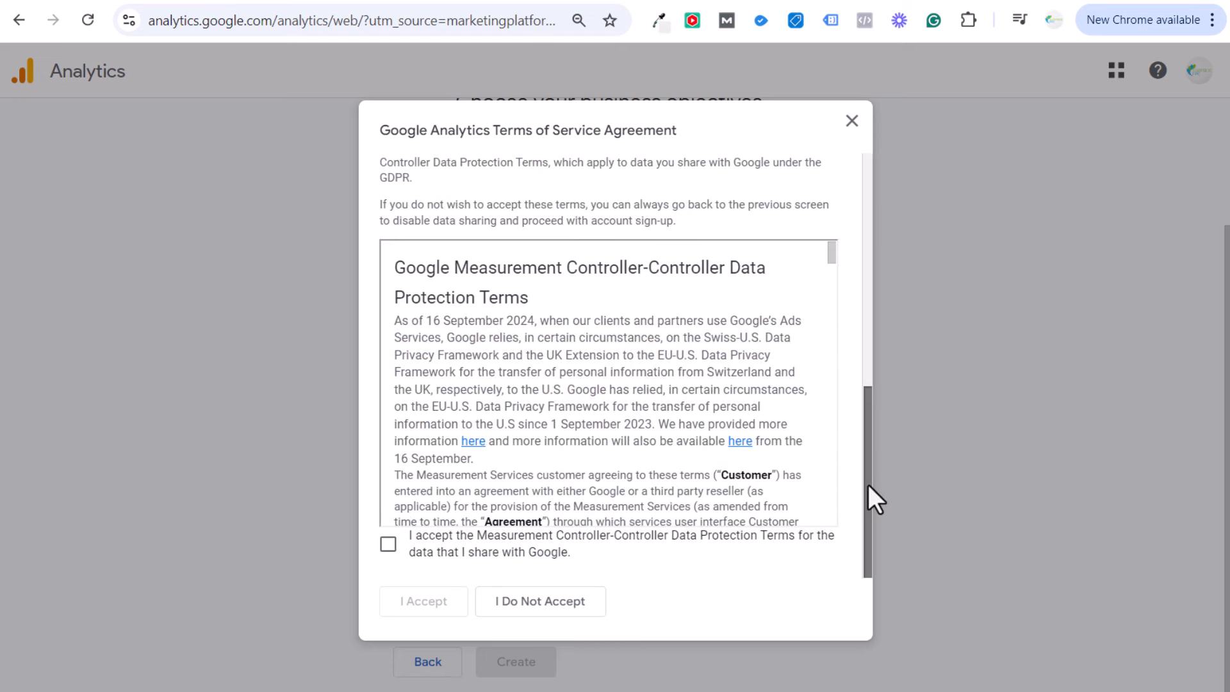
click(387, 543)
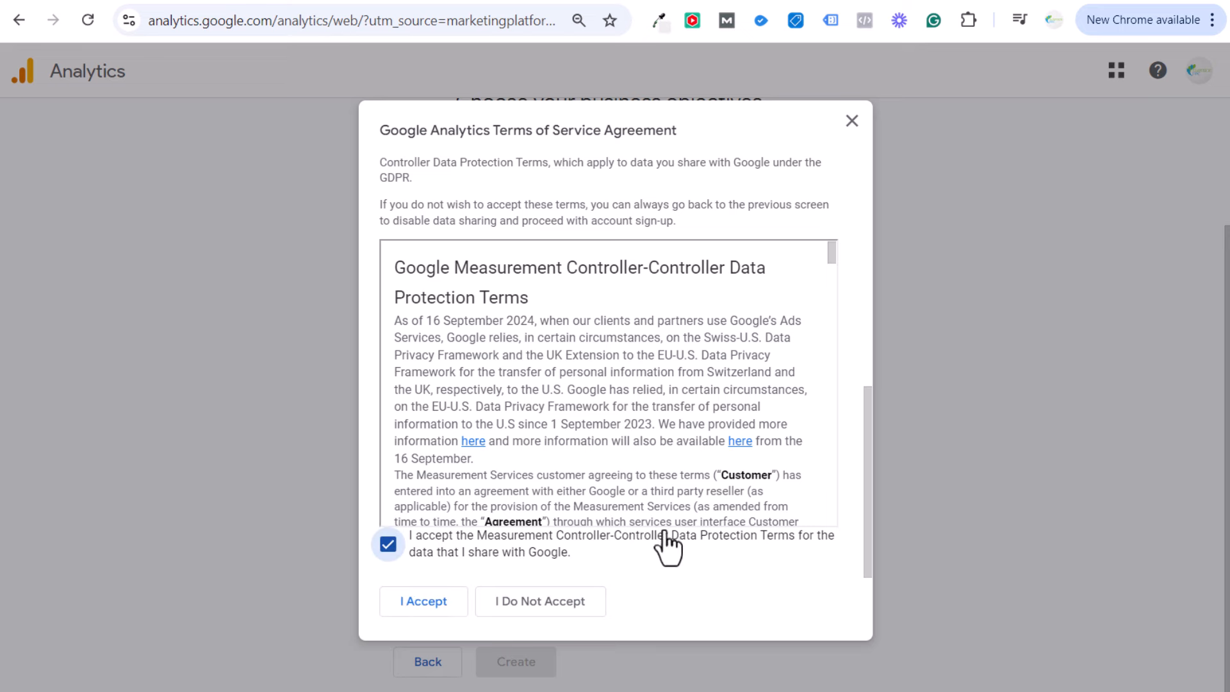
click(417, 605)
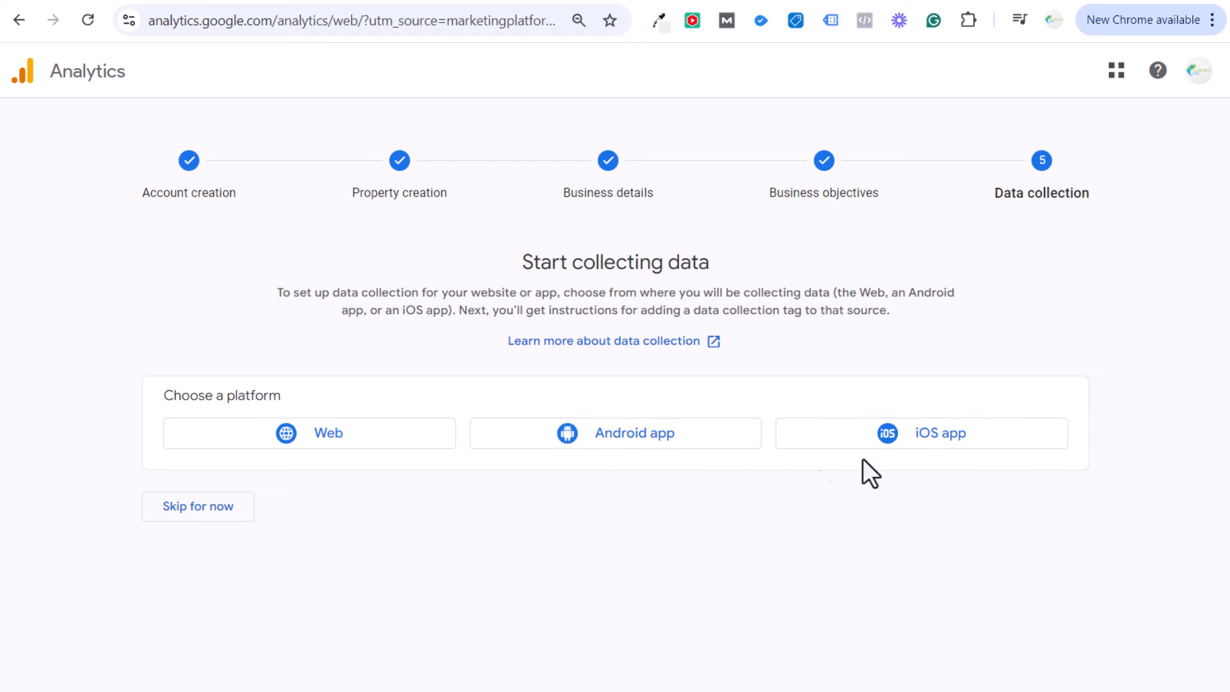
click(323, 442)
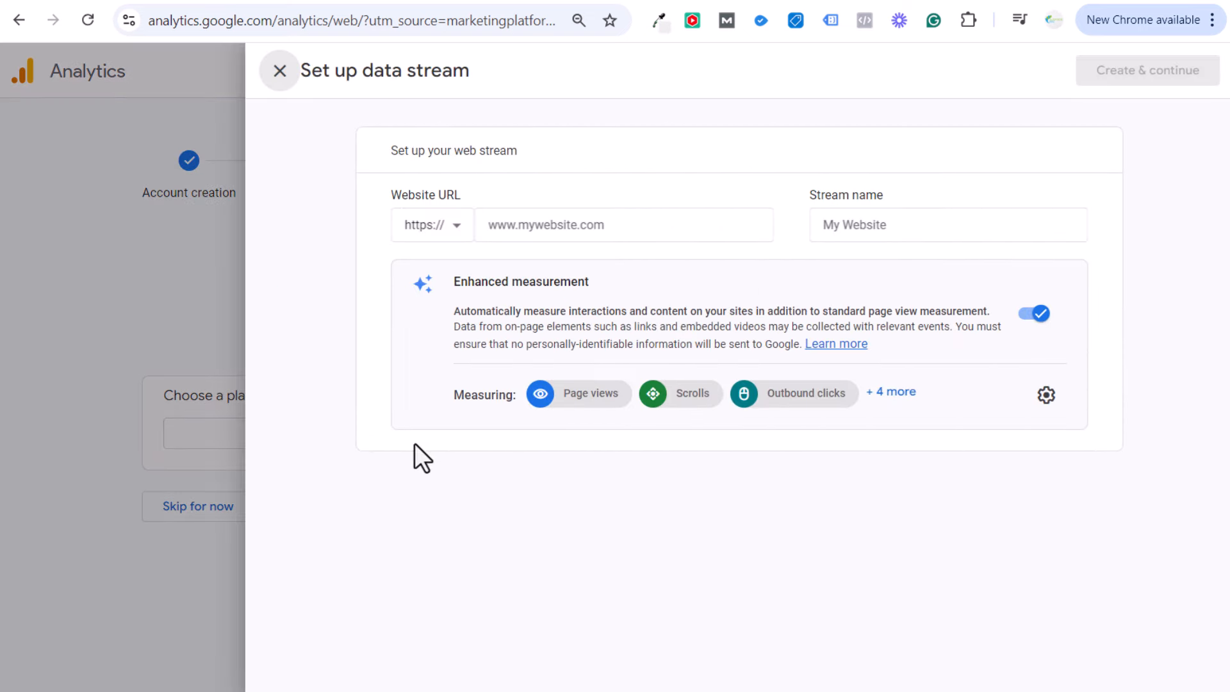
click(545, 228)
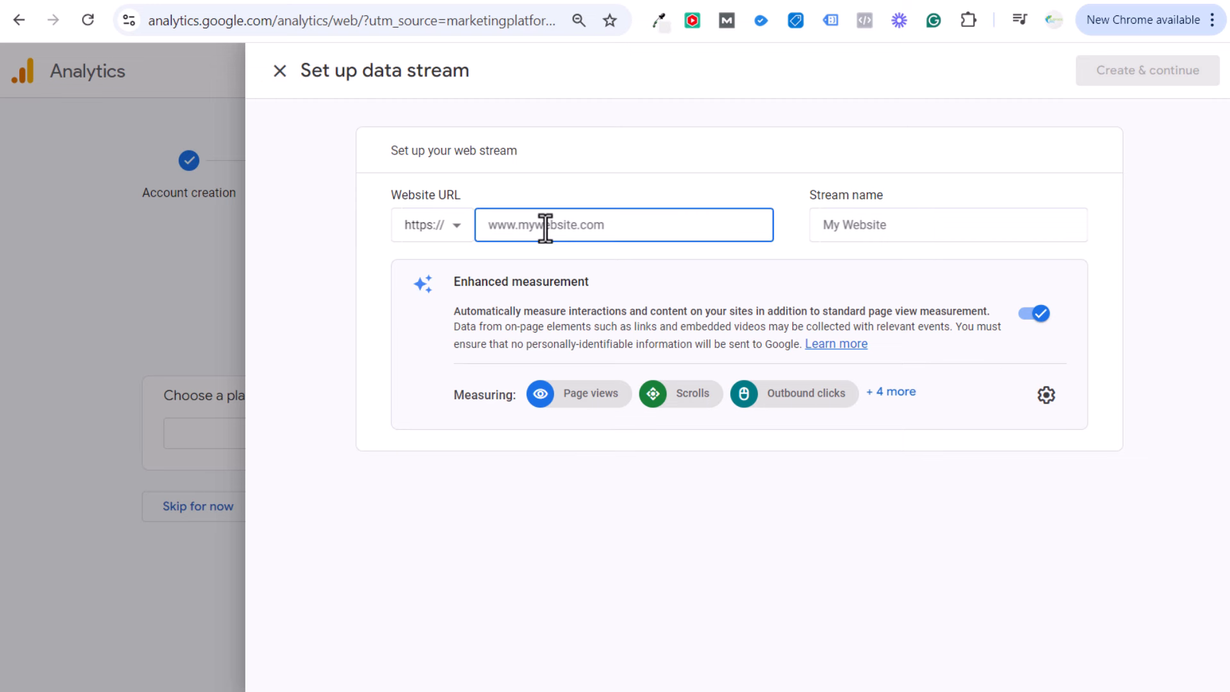
text(surfsidecourses.com)
click(488, 224)
text(www.)
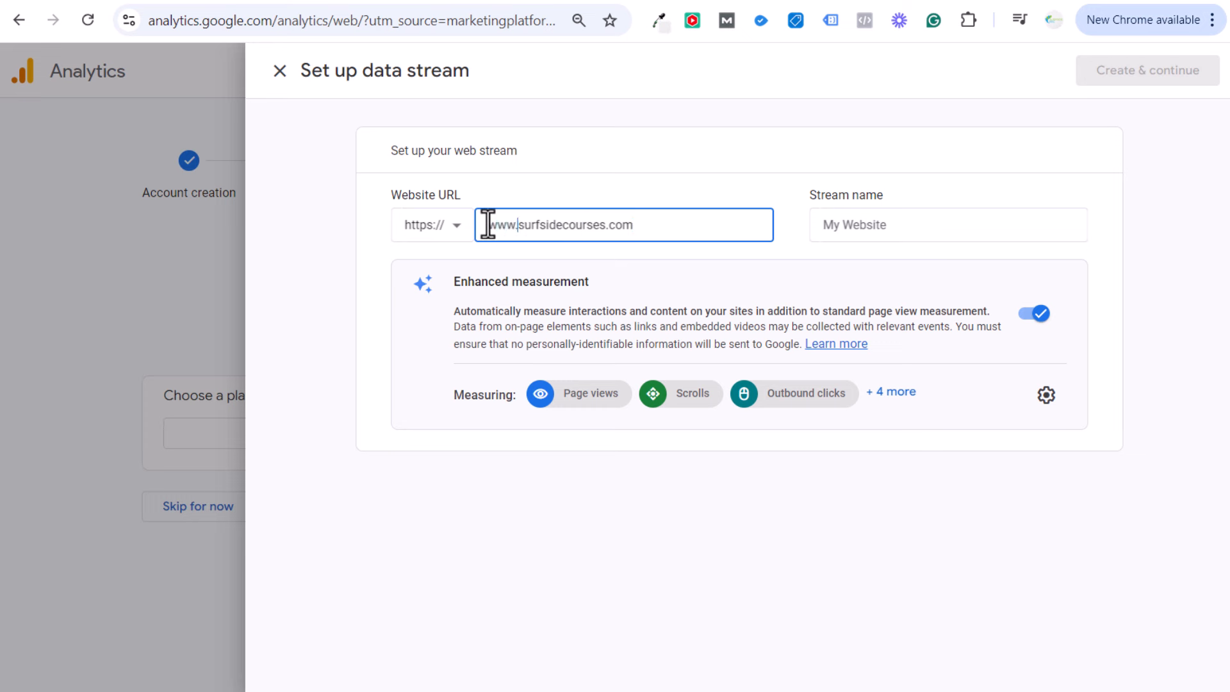
click(897, 226)
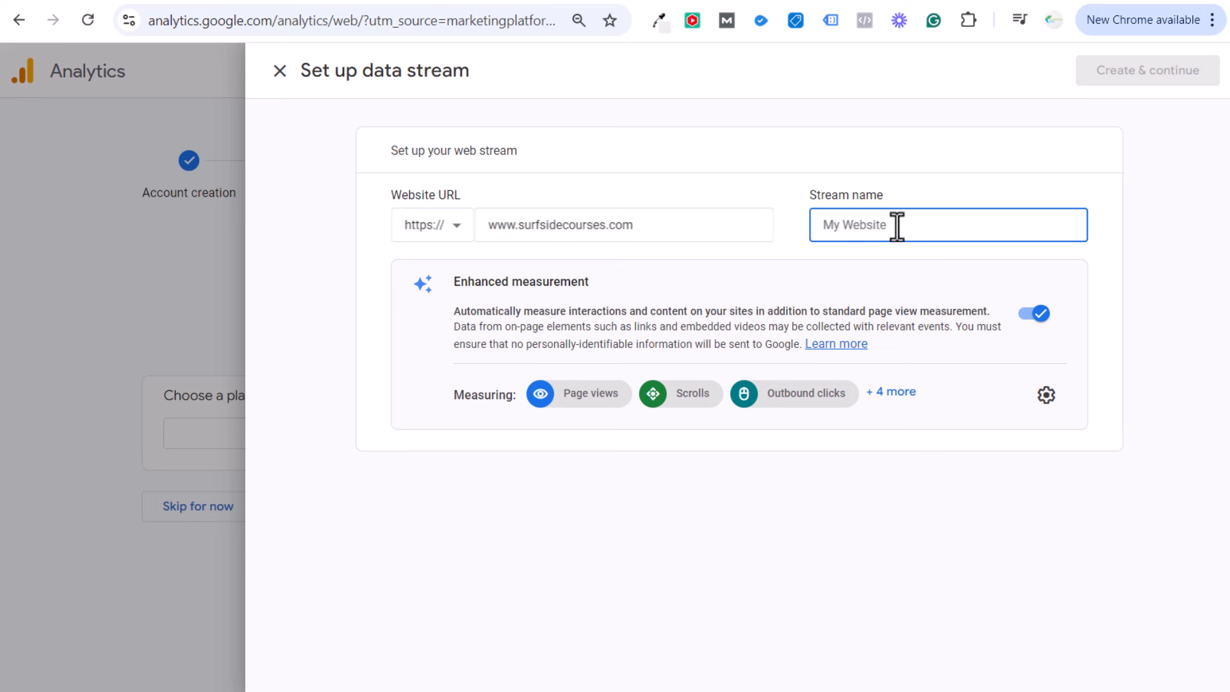
text(Surfside Cours)
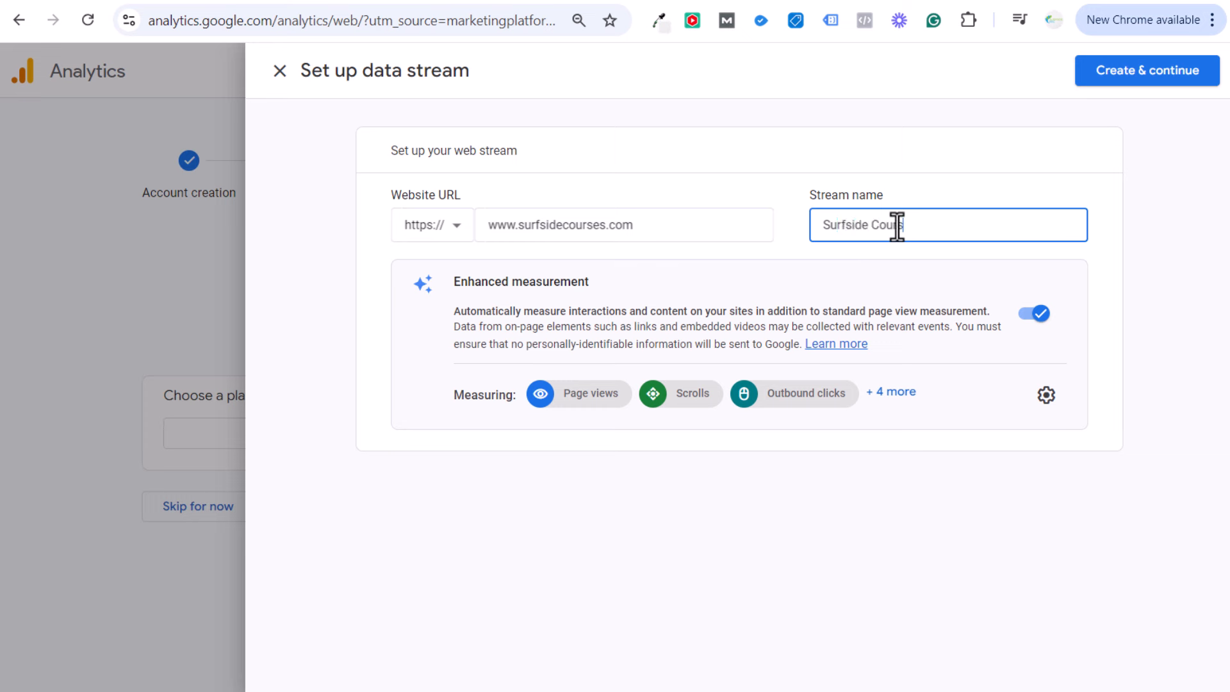
text(es Web)
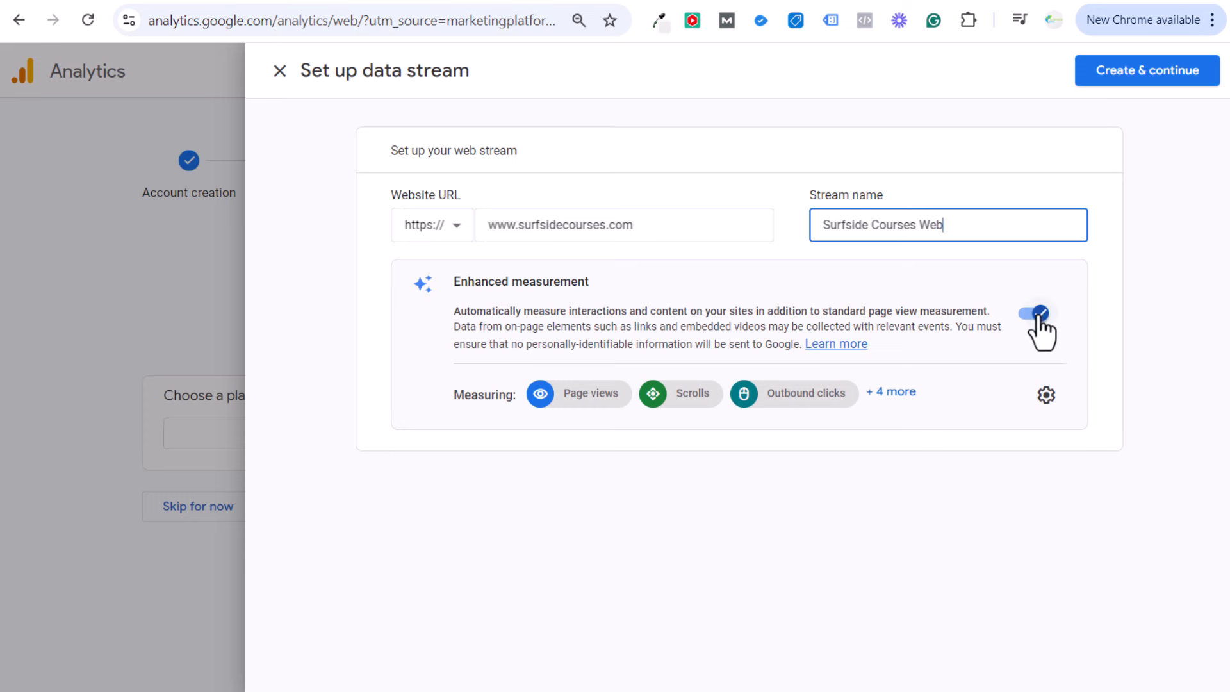
Review the full list of enhanced measurement events, save them all enabled, and create the web data stream
click(900, 393)
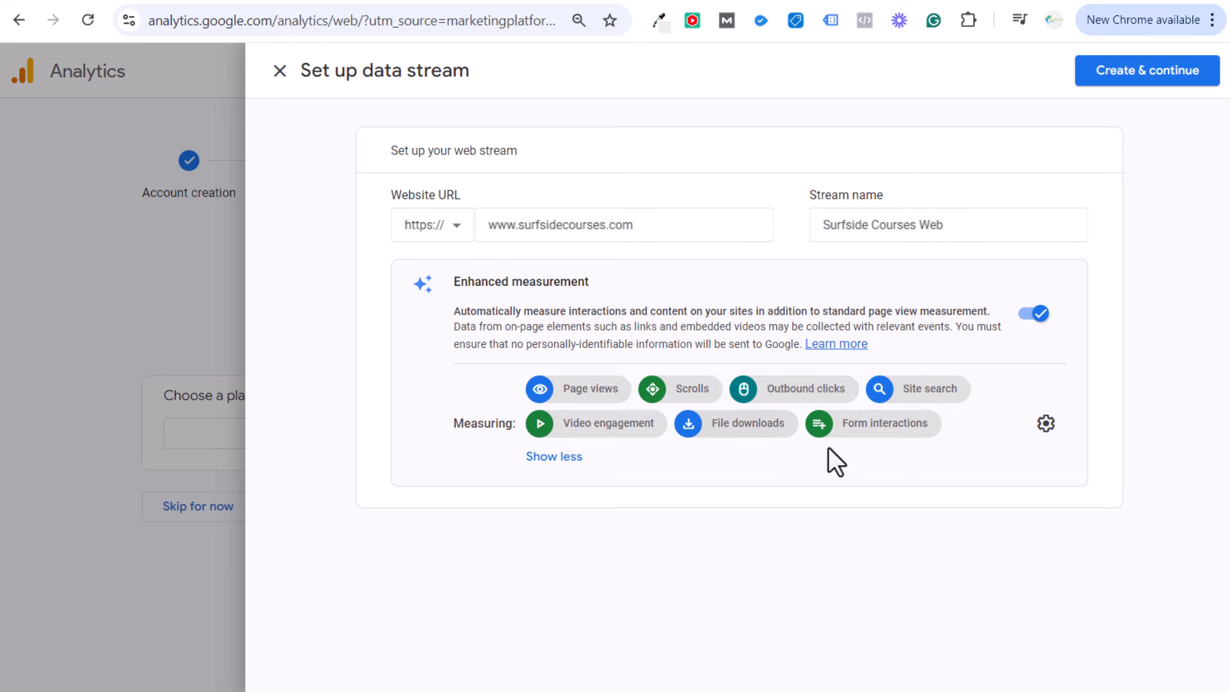
click(1046, 424)
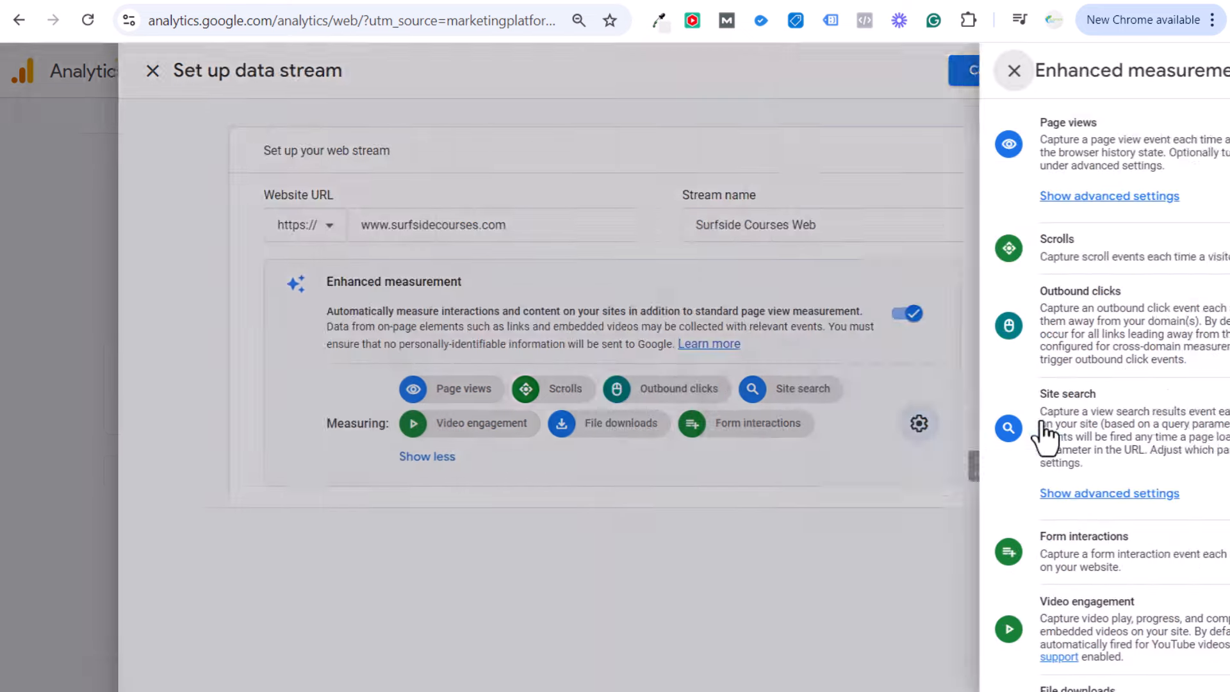
scroll(1102, 224, down, 1)
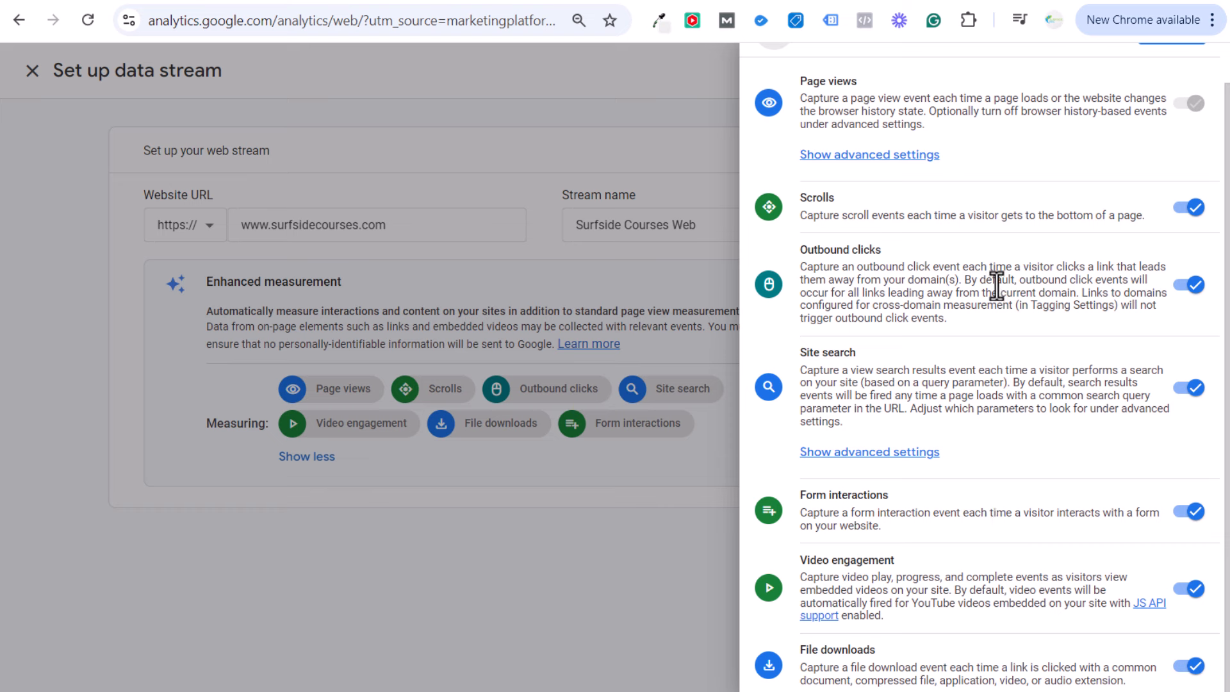
scroll(996, 285, up, 1)
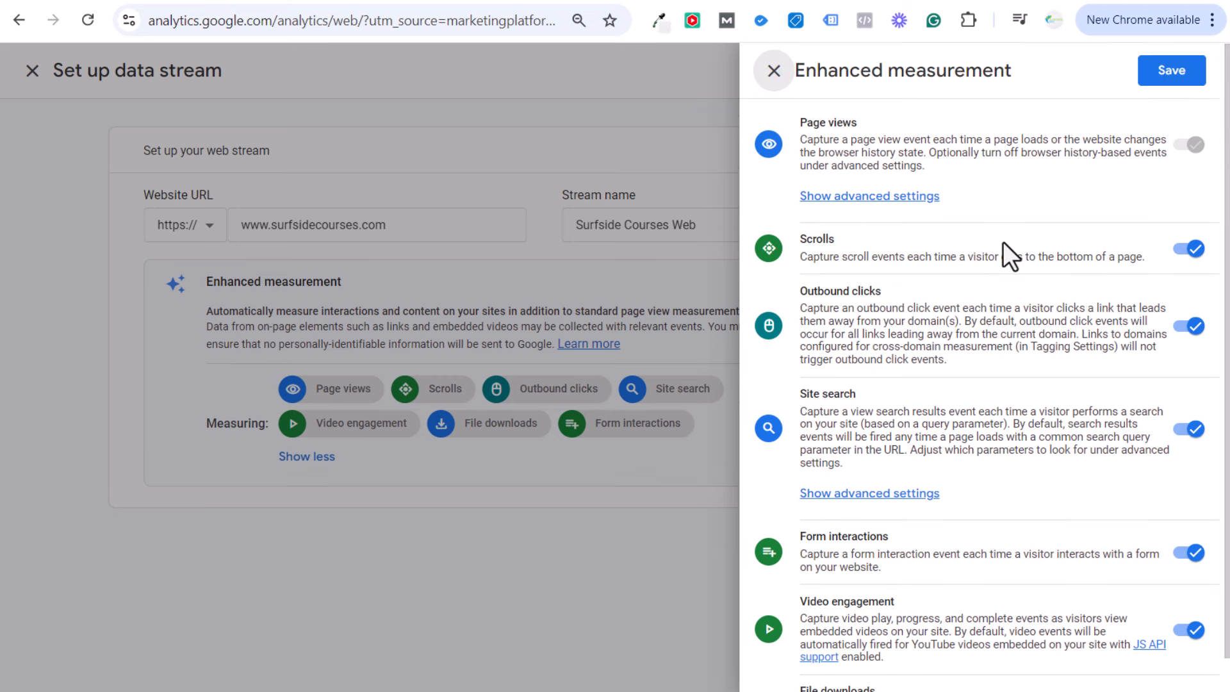
click(1186, 75)
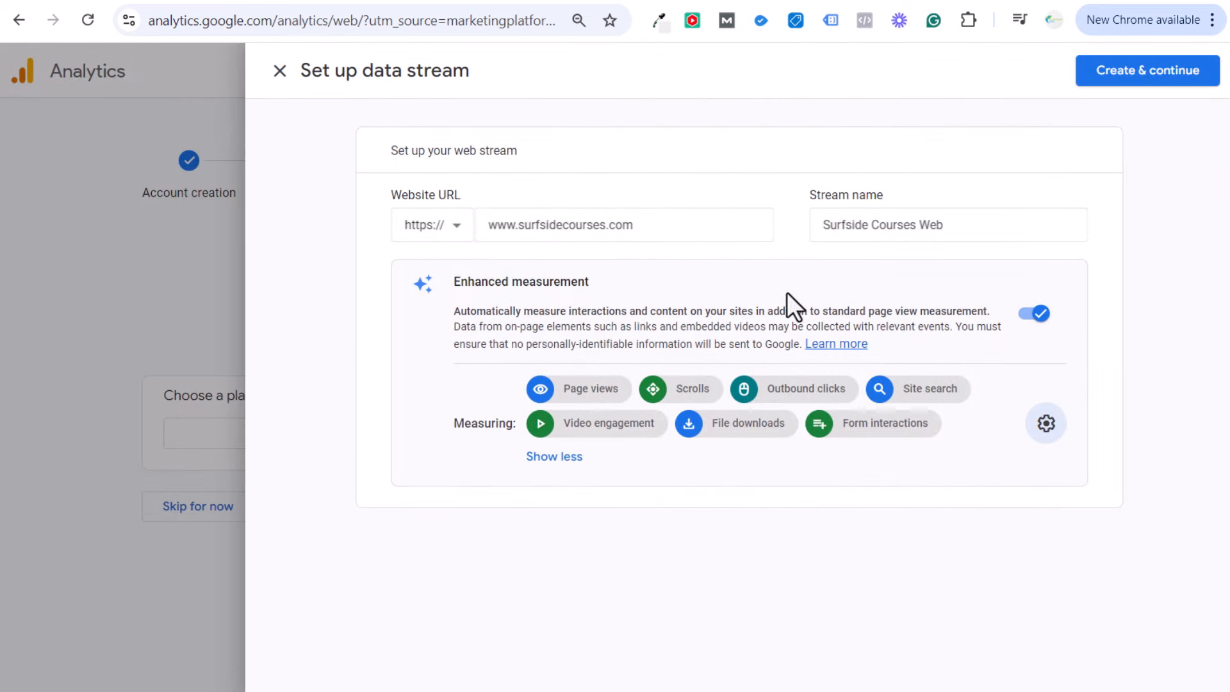
click(1128, 77)
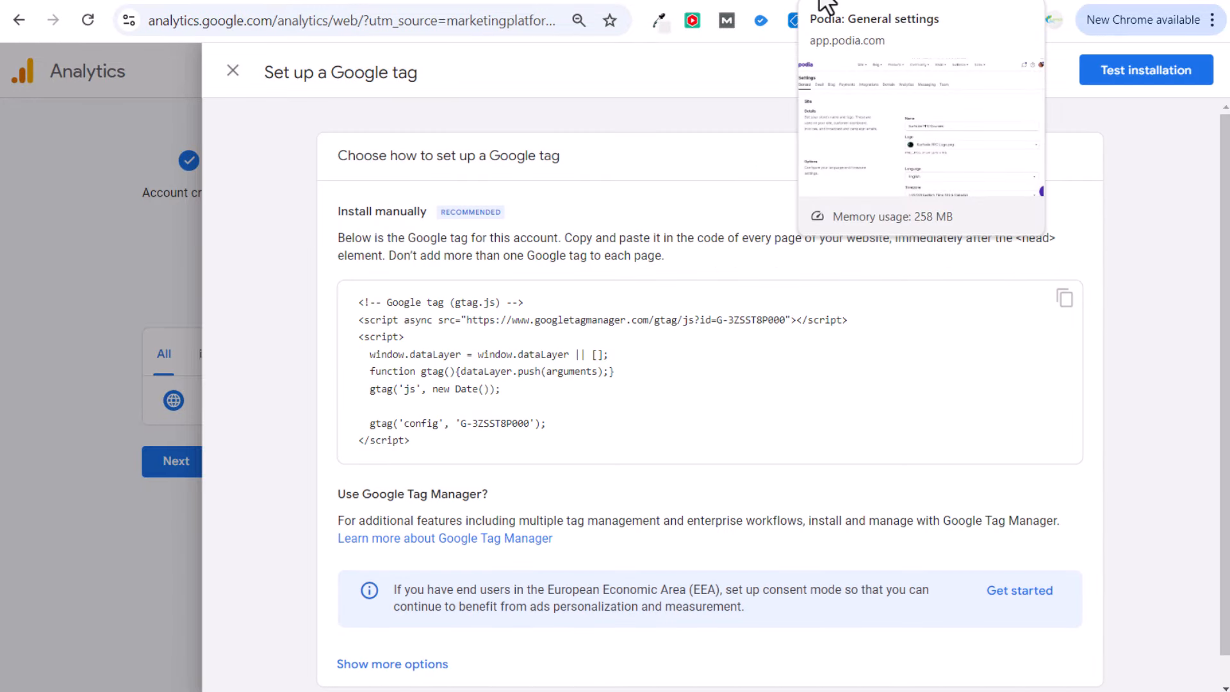
Switch to Podia and examine the third-party analytics and tracking code fields in the site's Analytics settings
click(823, 3)
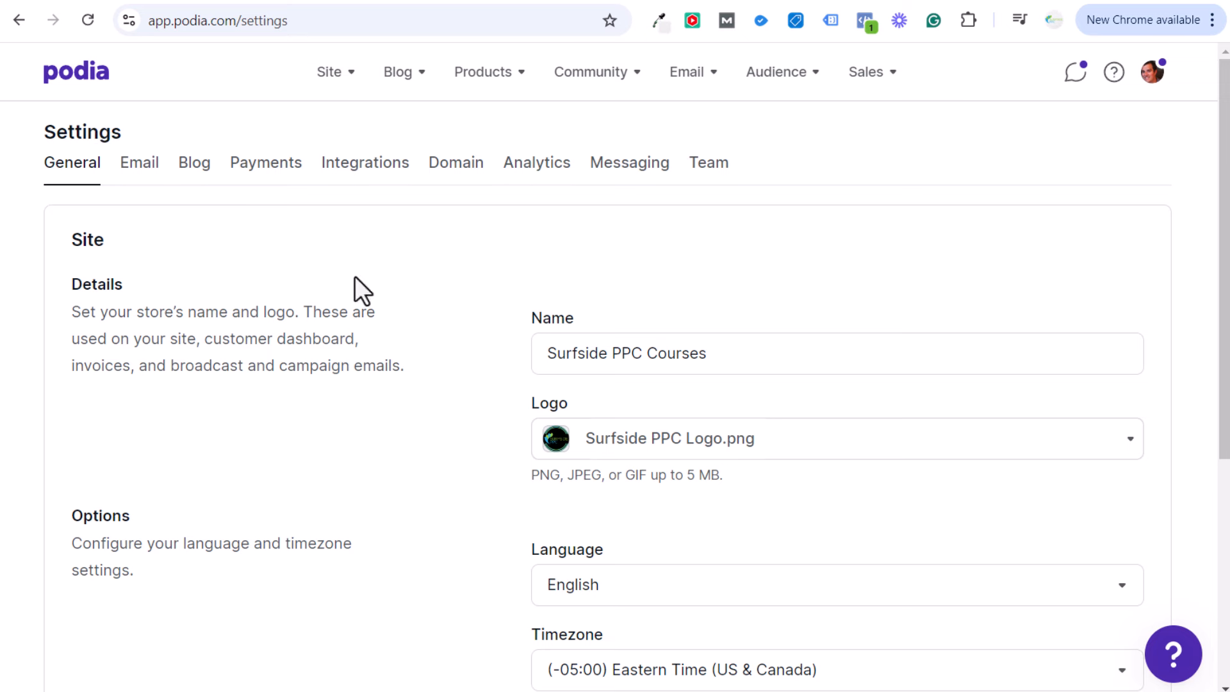
click(524, 164)
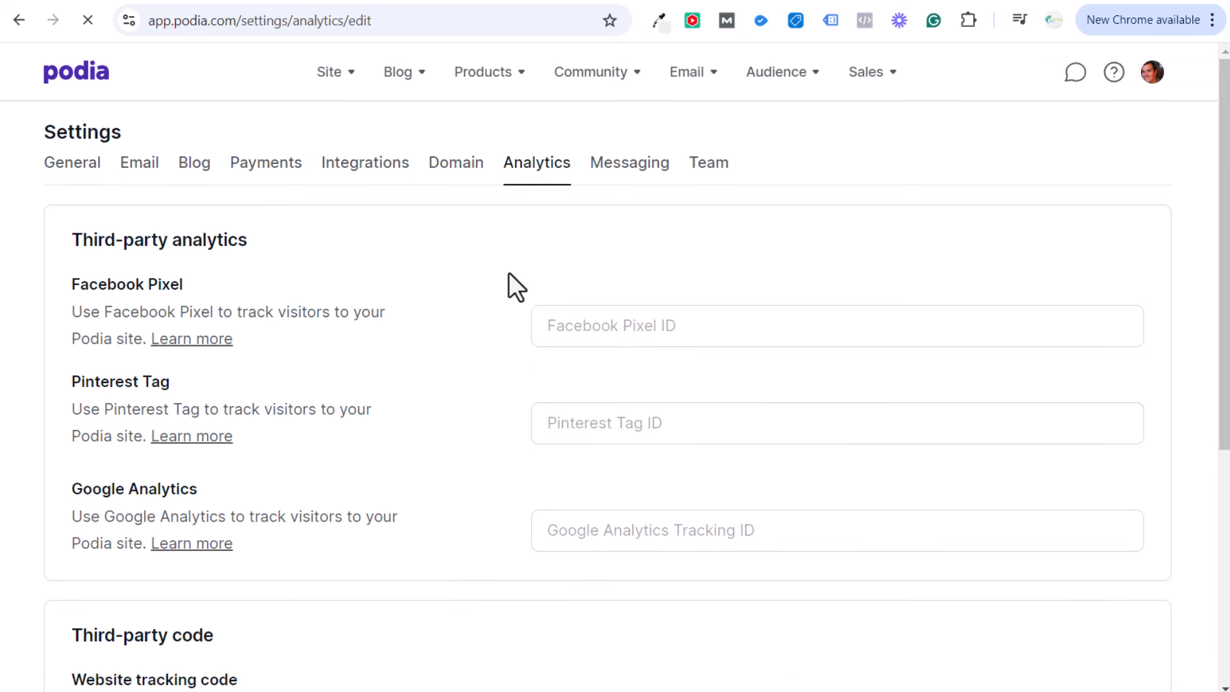
drag(89, 286, 164, 290)
click(164, 291)
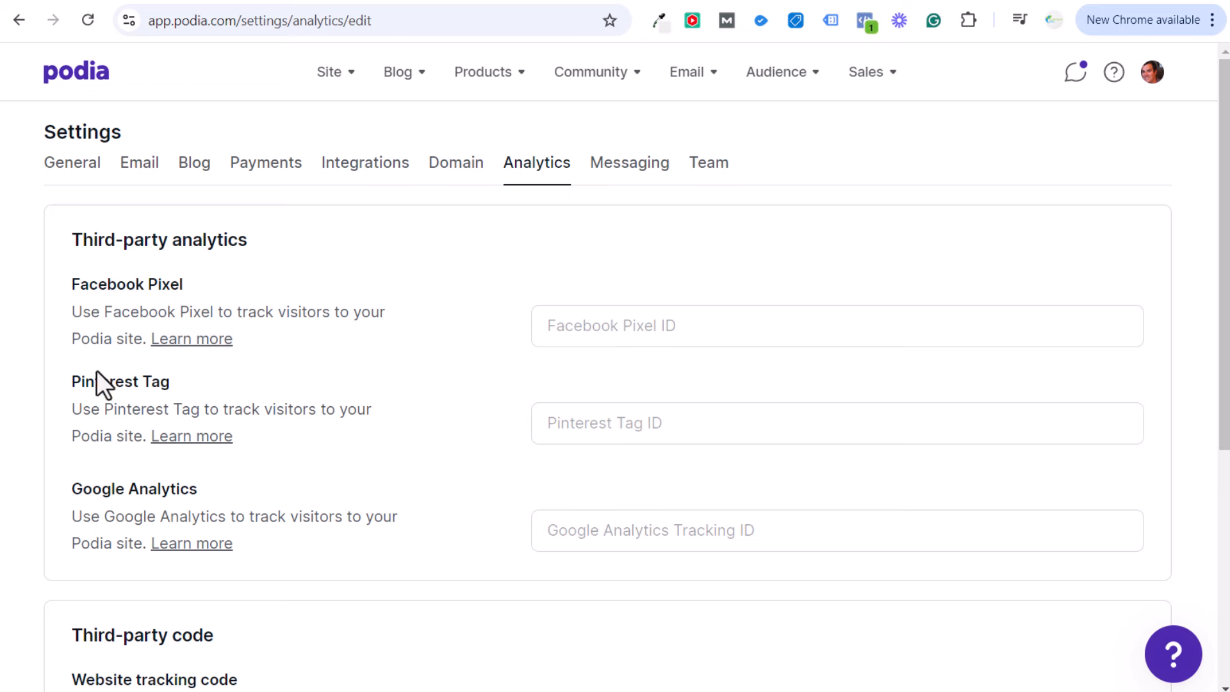
scroll(355, 384, down, 5)
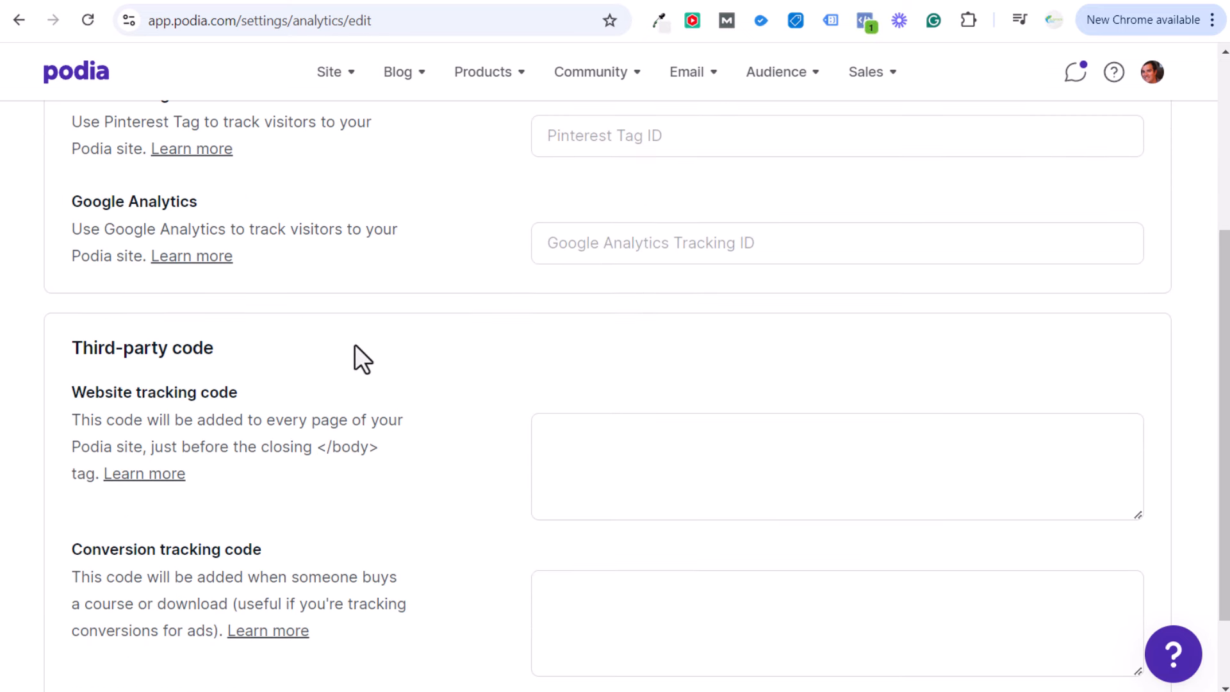
scroll(428, 352, down, 2)
scroll(381, 299, down, 1)
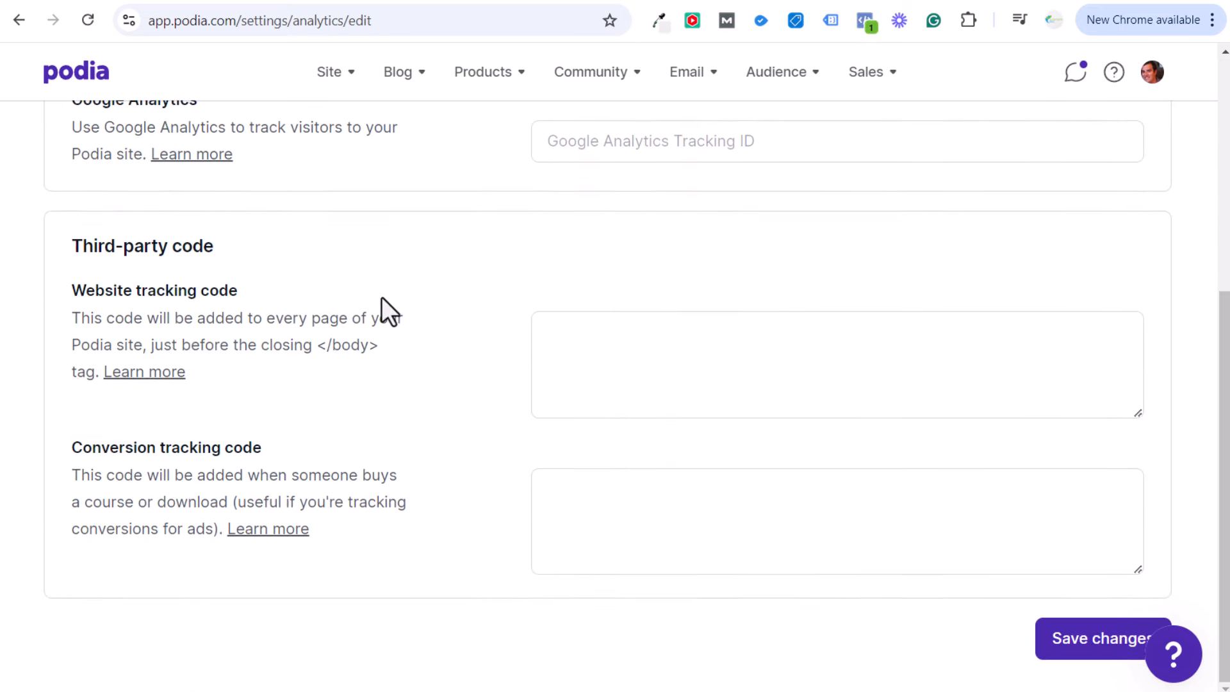
scroll(426, 280, up, 2)
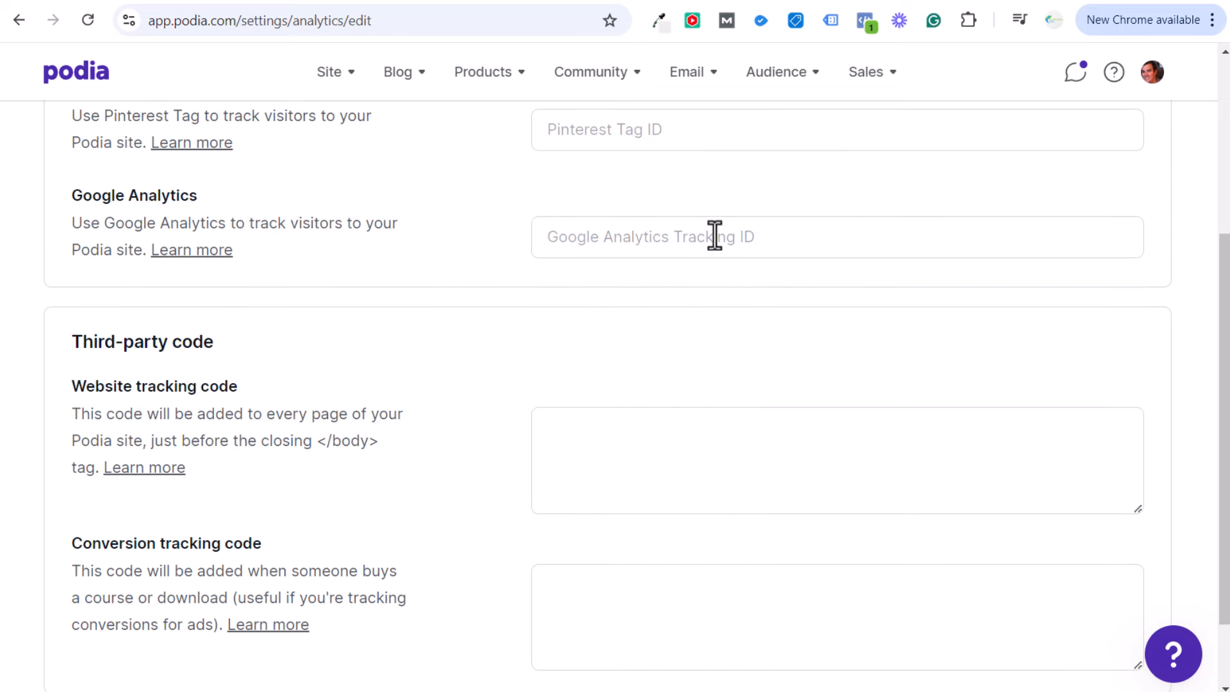
Switch back to Google Analytics and examine the Google tag setup choices, including using an existing tag
click(777, 1)
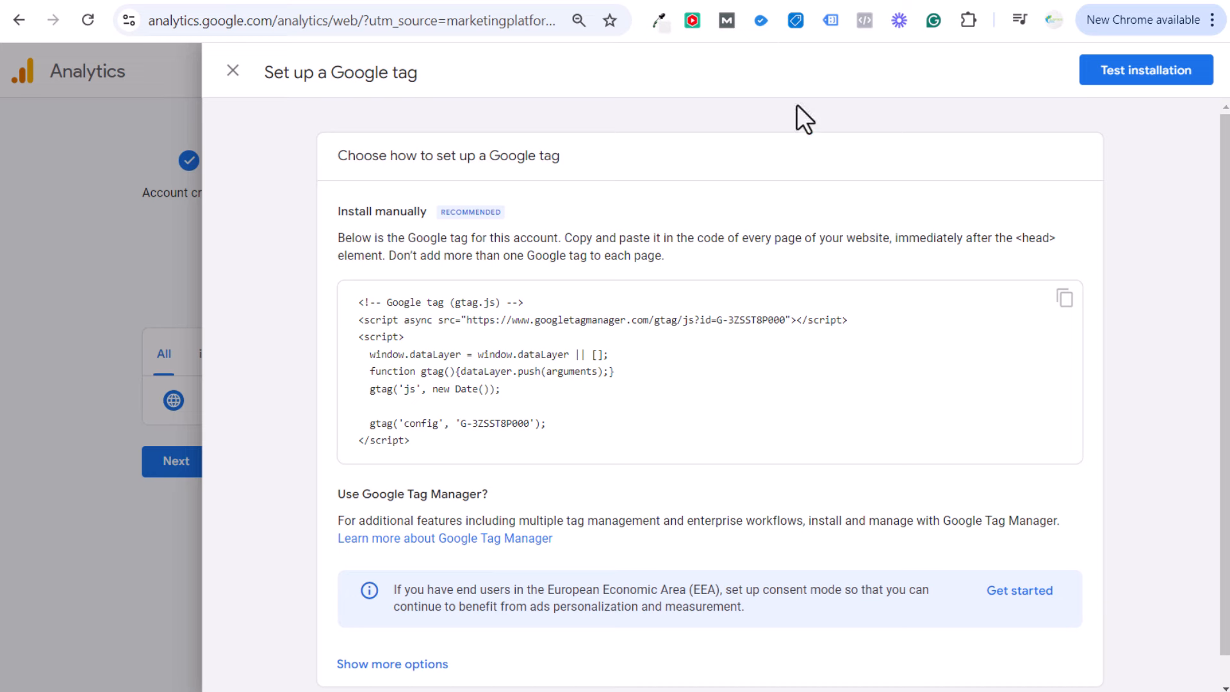
scroll(837, 331, down, 1)
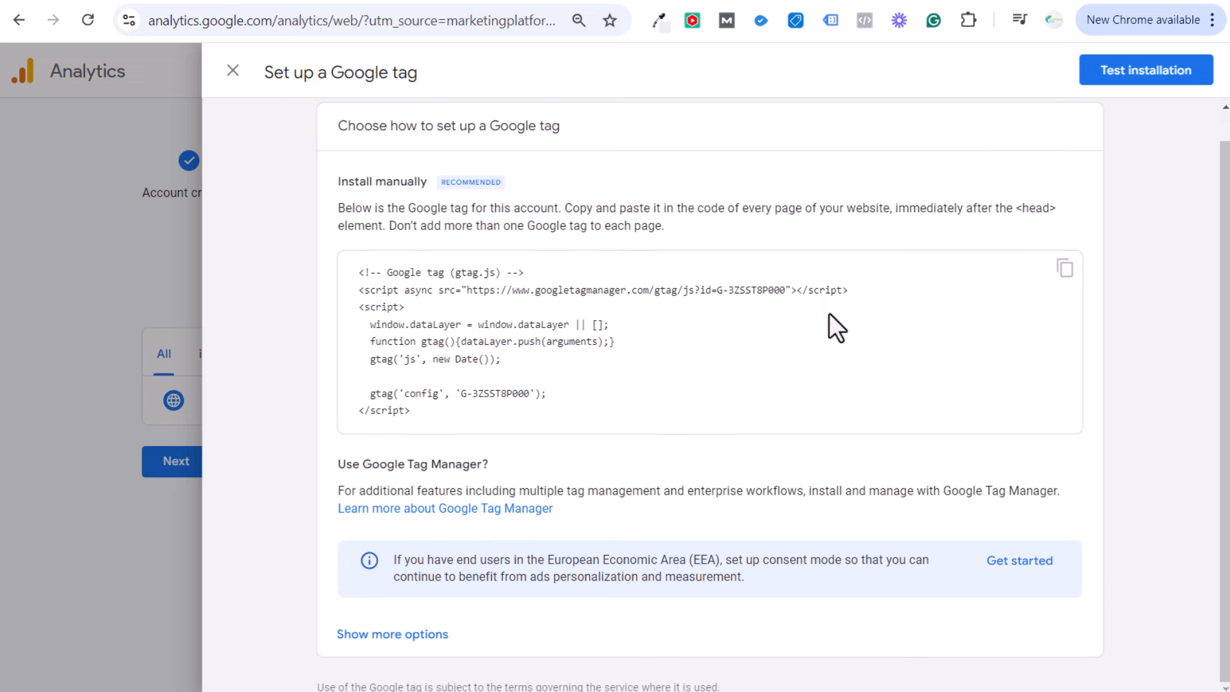
scroll(494, 509, up, 1)
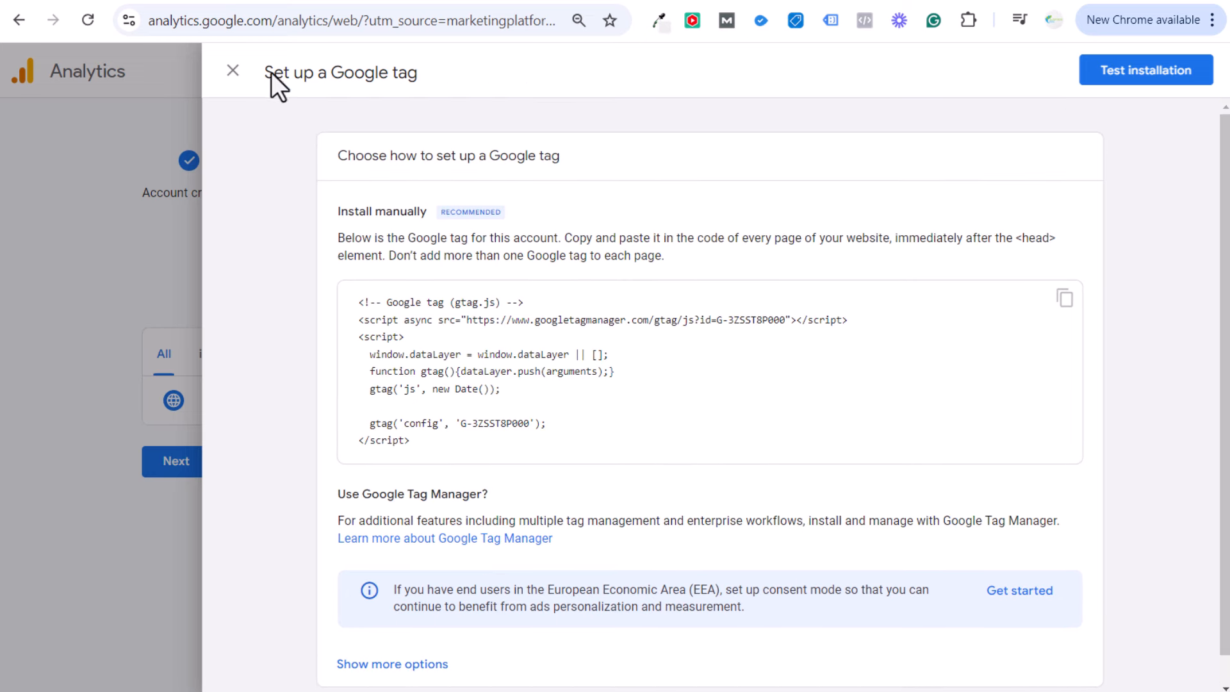
click(398, 666)
scroll(694, 560, down, 1)
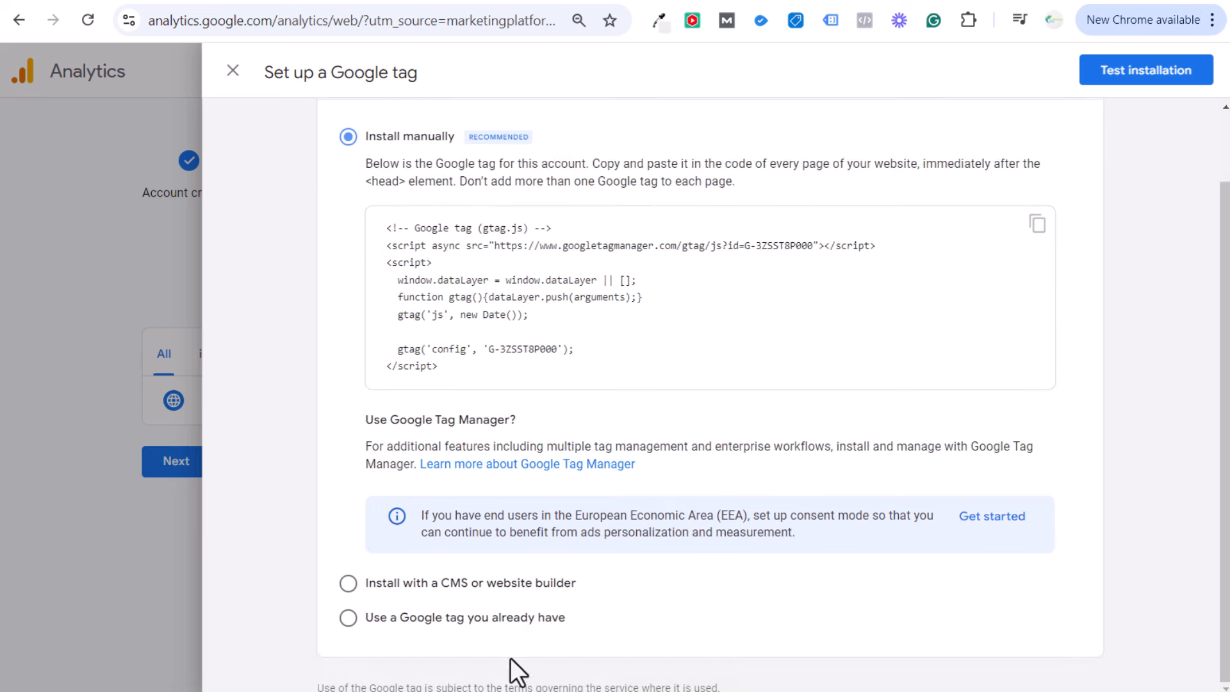
click(482, 617)
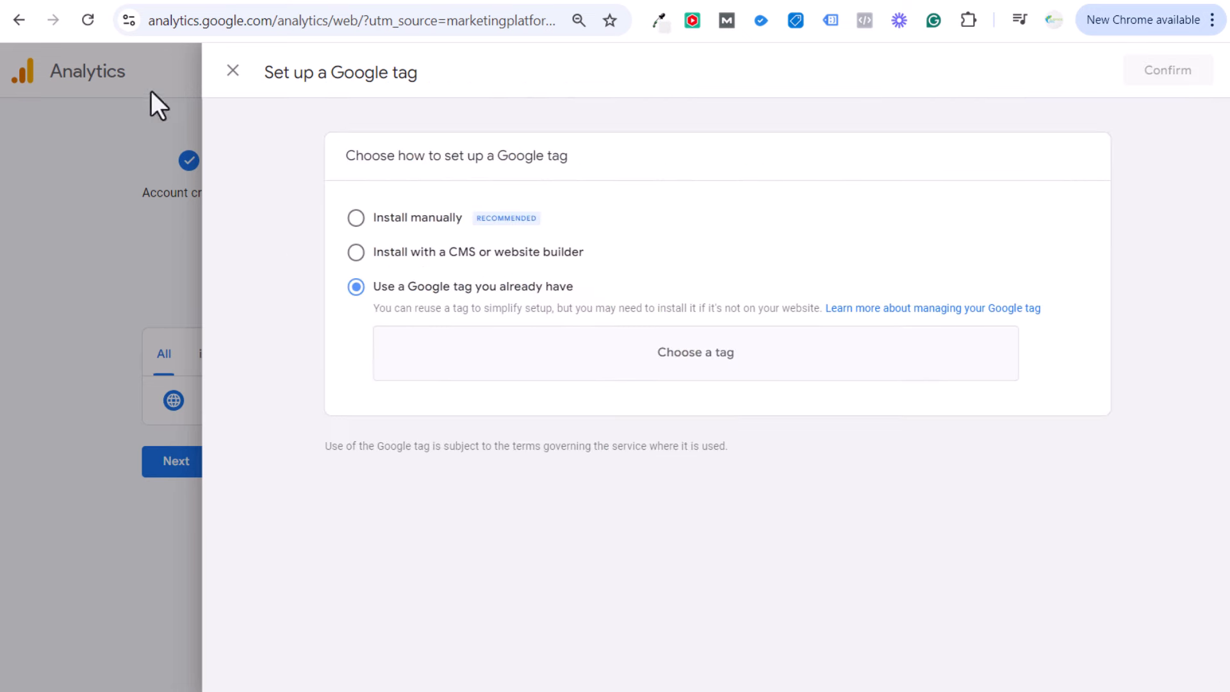
Close the Google tag setup and copy the measurement ID from the Surfside Courses Web stream details
click(232, 71)
click(1057, 401)
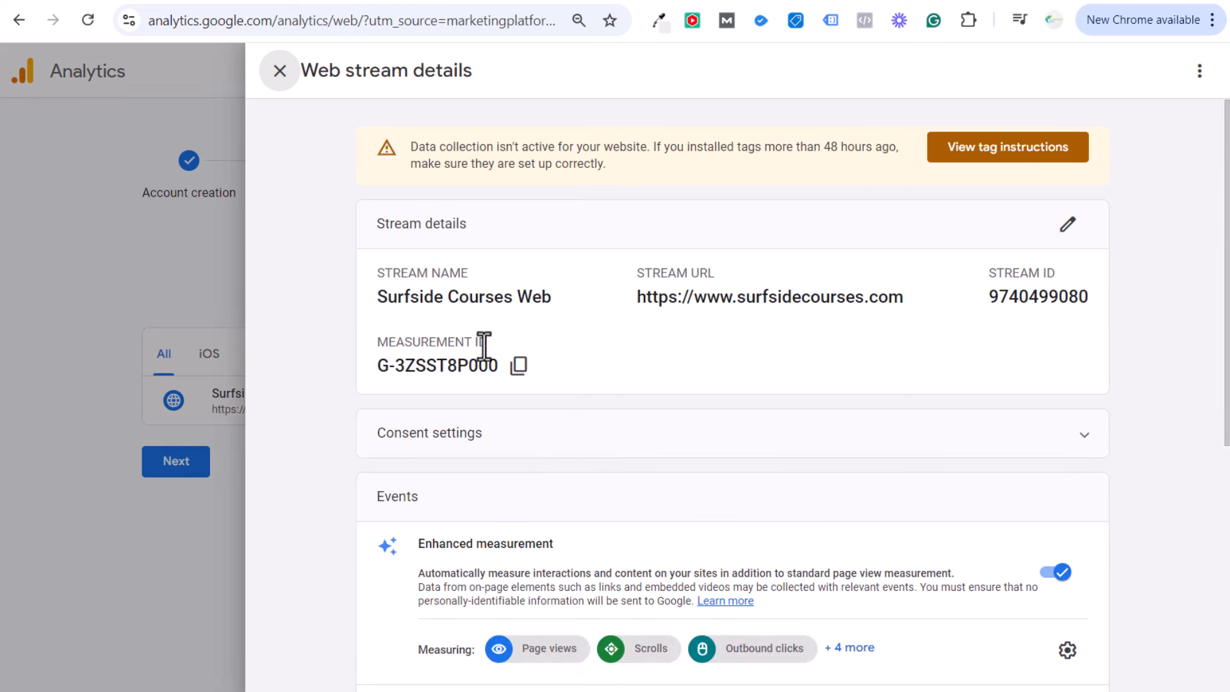
click(519, 366)
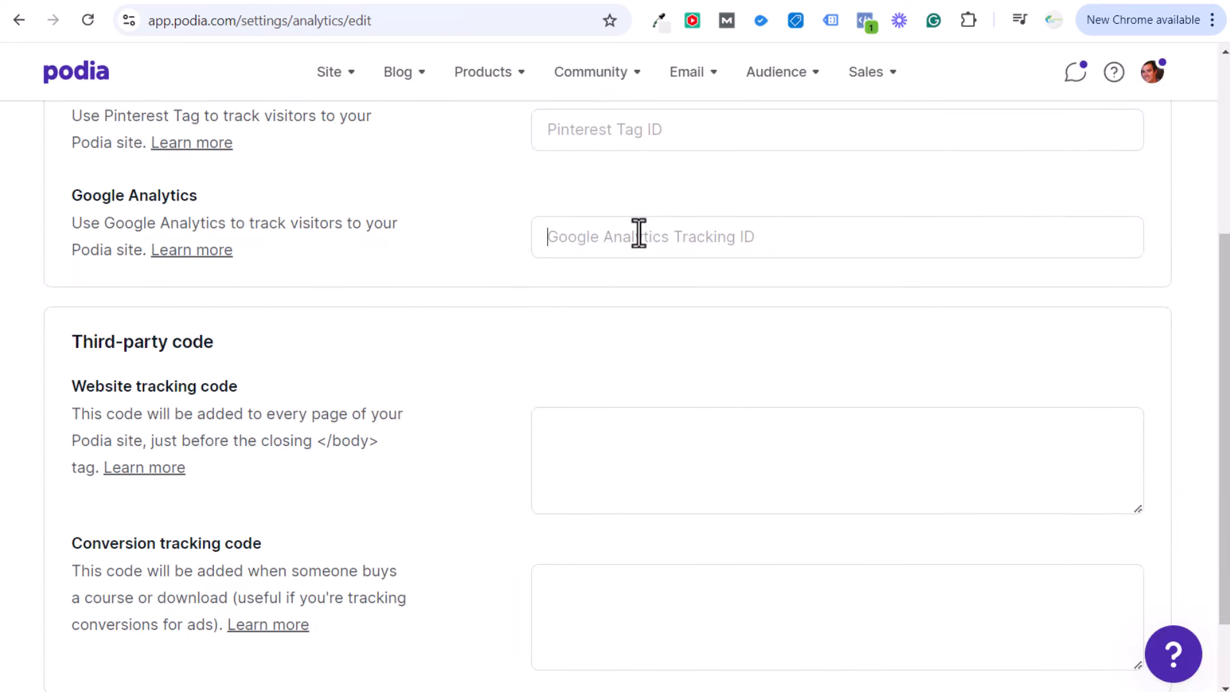
In Podia, paste the copied measurement ID as the Google Analytics Tracking ID and save the settings
click(637, 235)
key(ctrl+v)
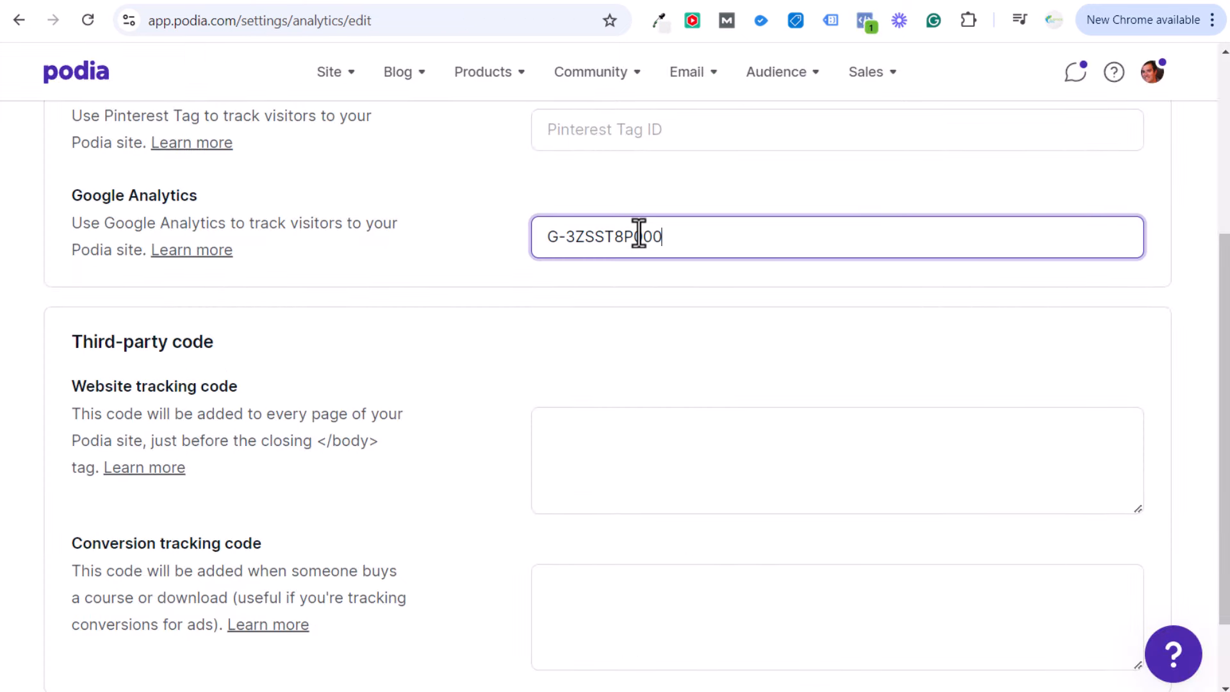
click(467, 236)
scroll(467, 271, down, 2)
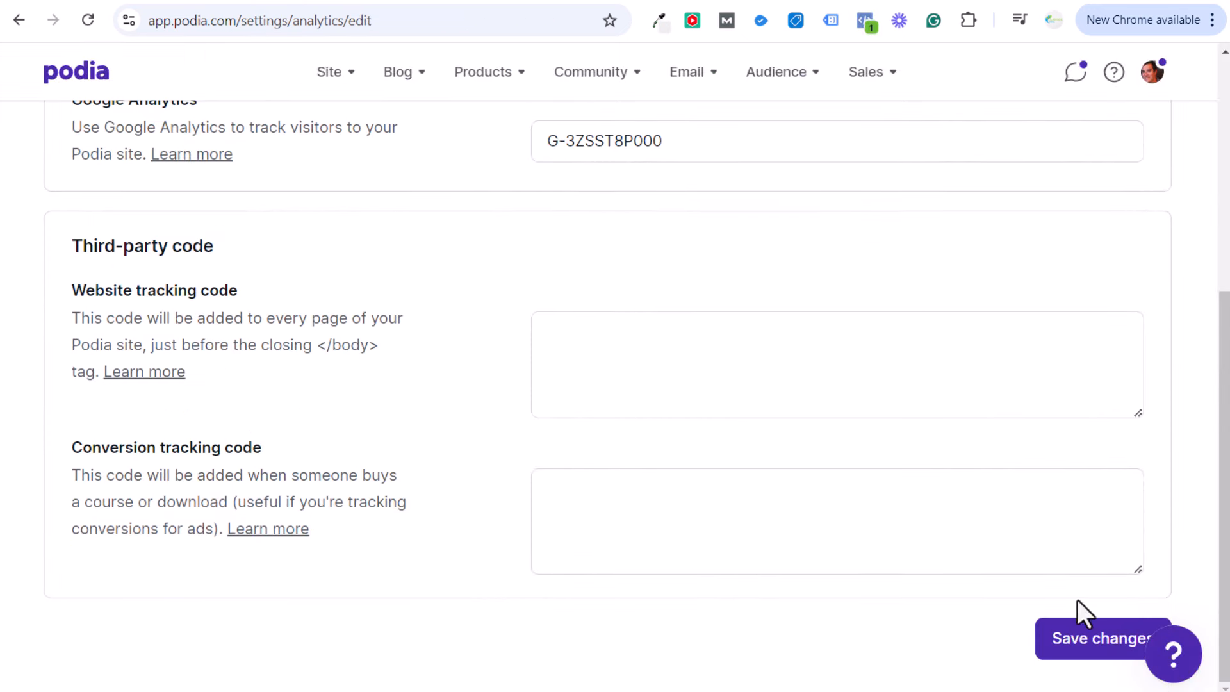
click(1089, 638)
scroll(350, 332, down, 3)
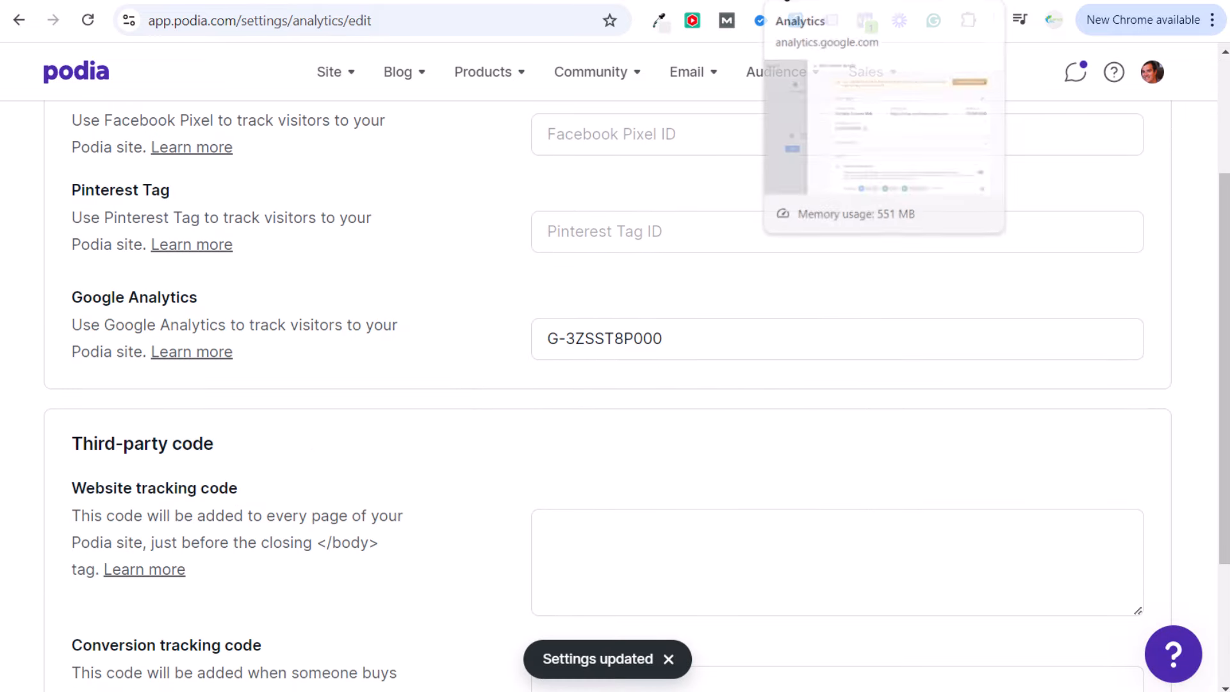
Return to Google Analytics, open the web stream's manual installation instructions, and copy the Google tag code
click(789, 5)
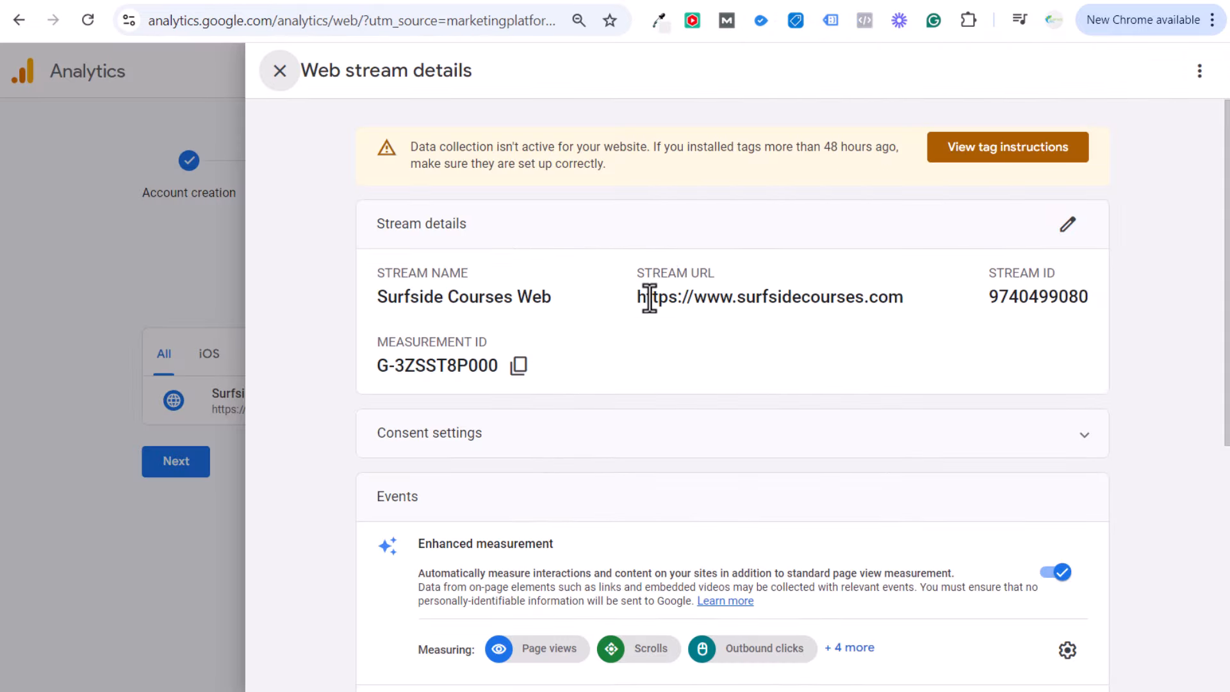
scroll(873, 296, down, 6)
scroll(916, 275, up, 6)
click(997, 157)
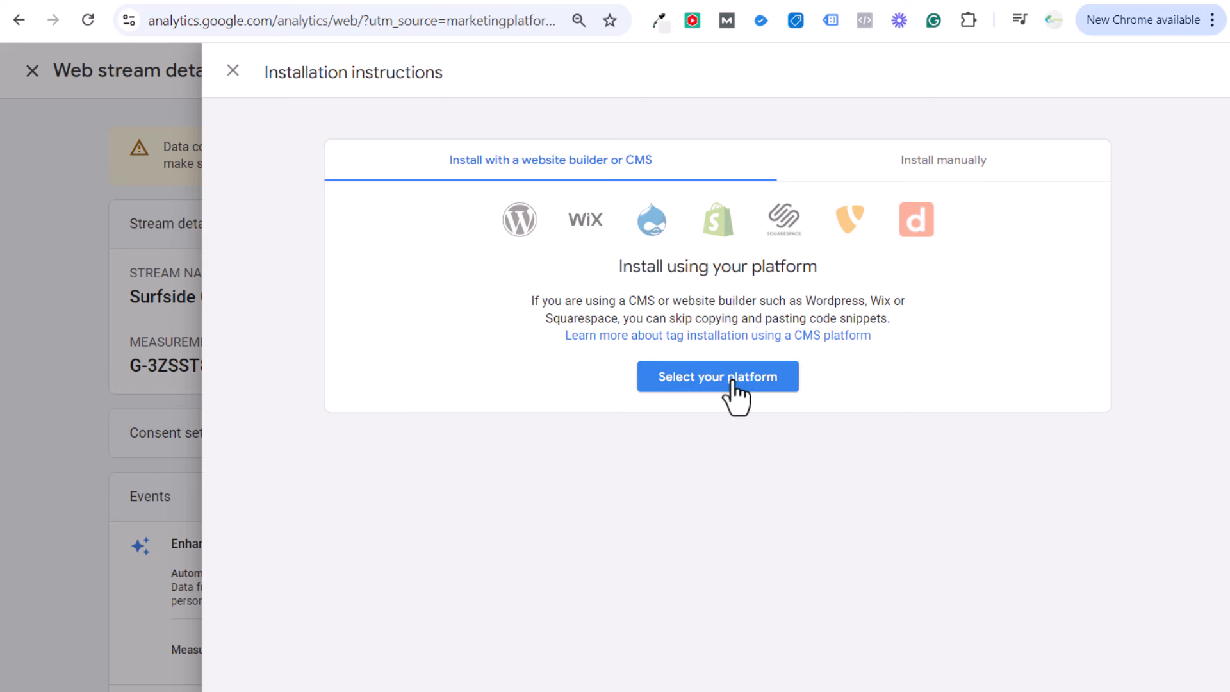
click(990, 168)
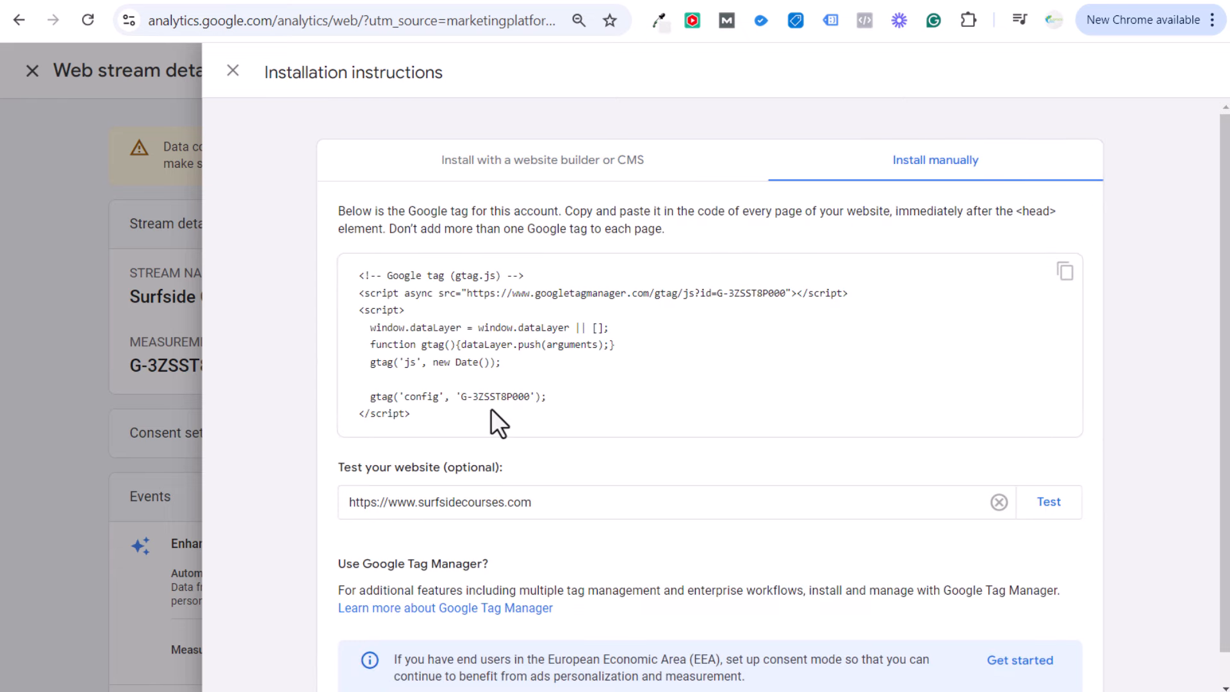
click(1064, 273)
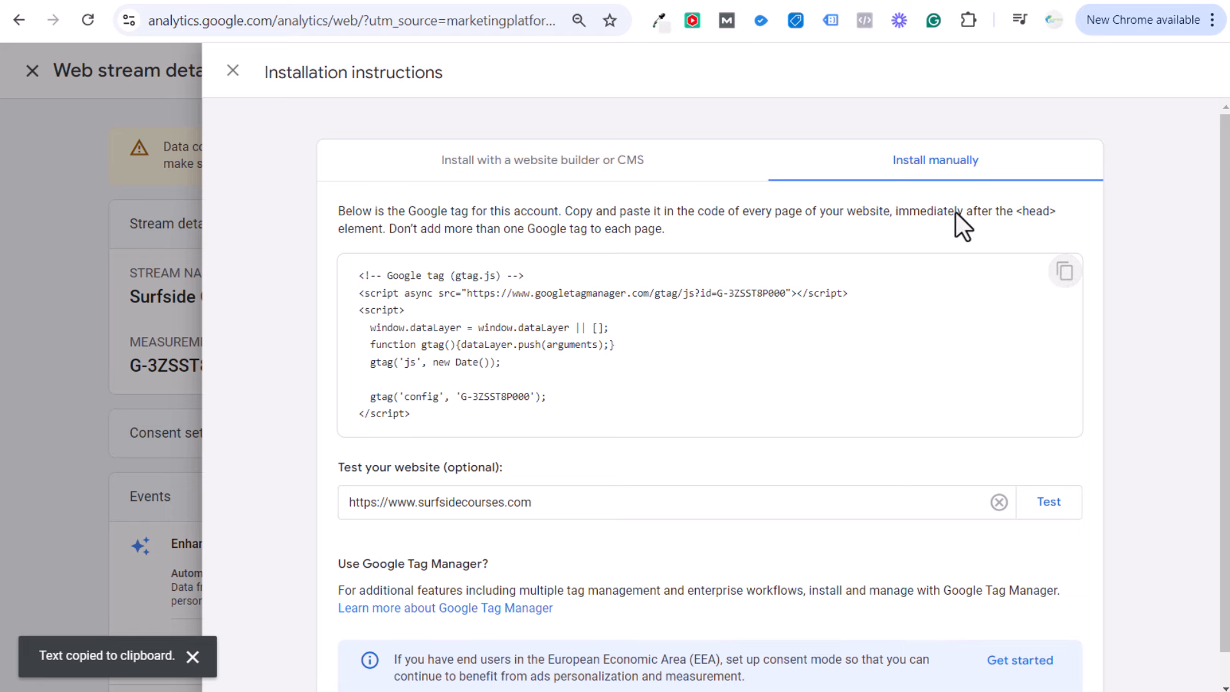
Switch to Podia and try pasting the Google tag code as the Website tracking code, then undo the paste
click(826, 2)
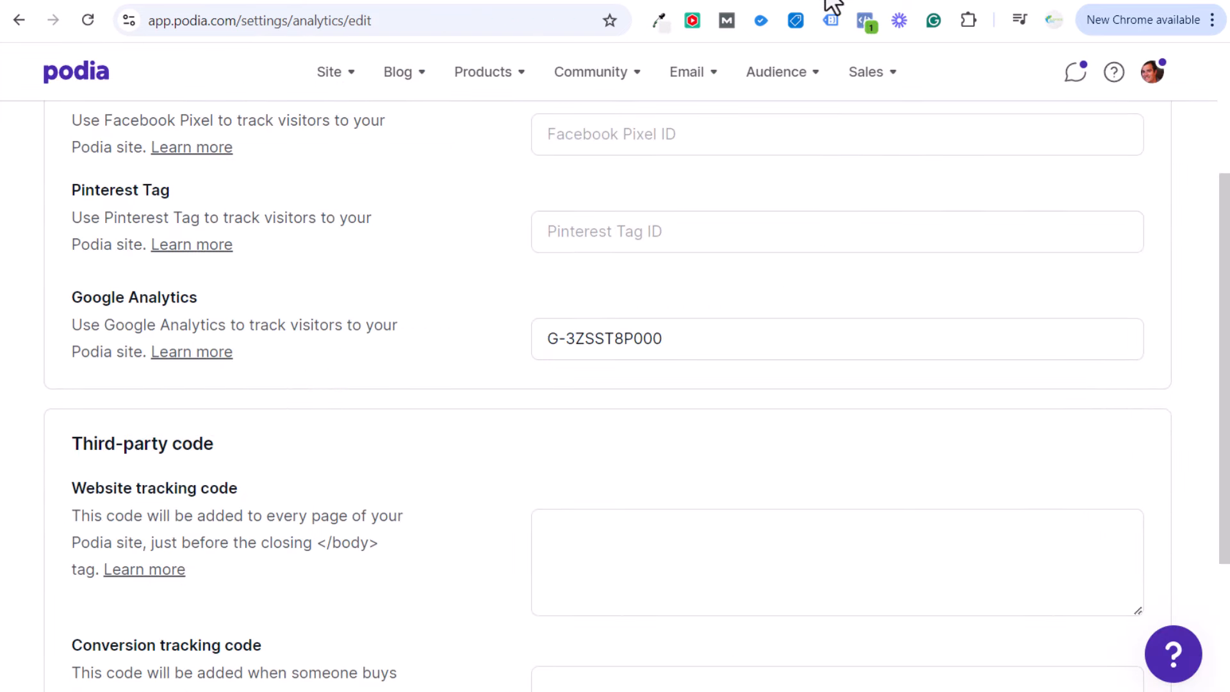
scroll(410, 324, down, 1)
drag(220, 447, 352, 446)
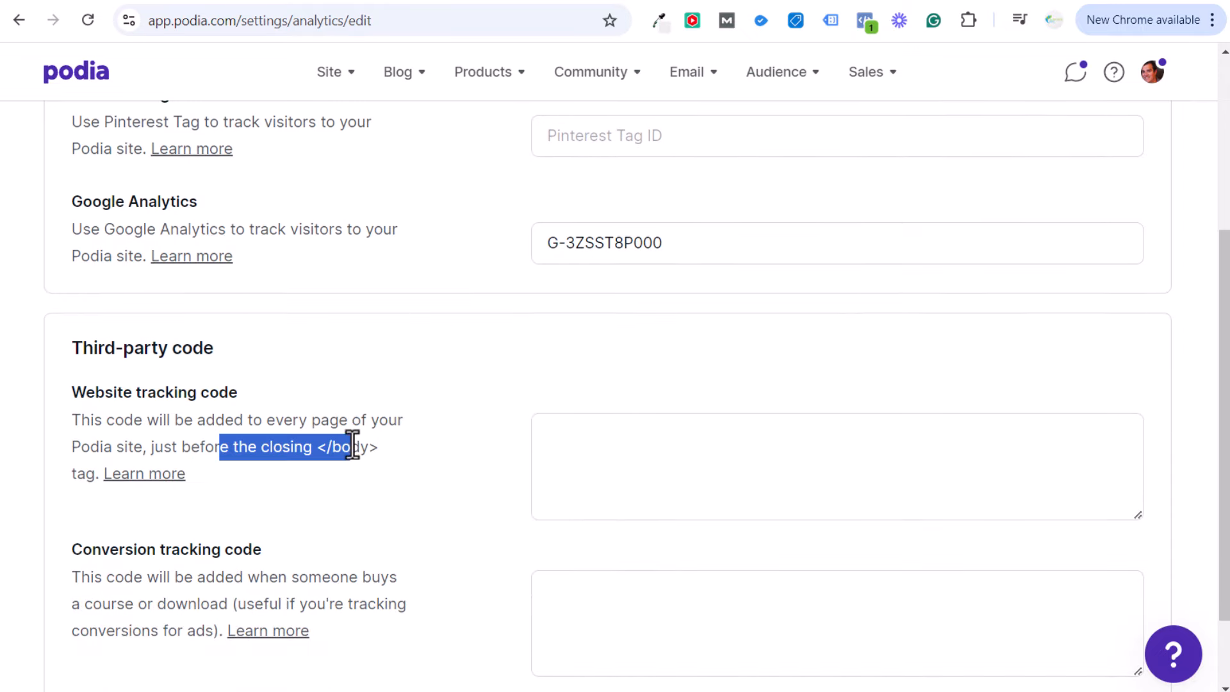
click(353, 447)
click(580, 442)
key(ctrl+v)
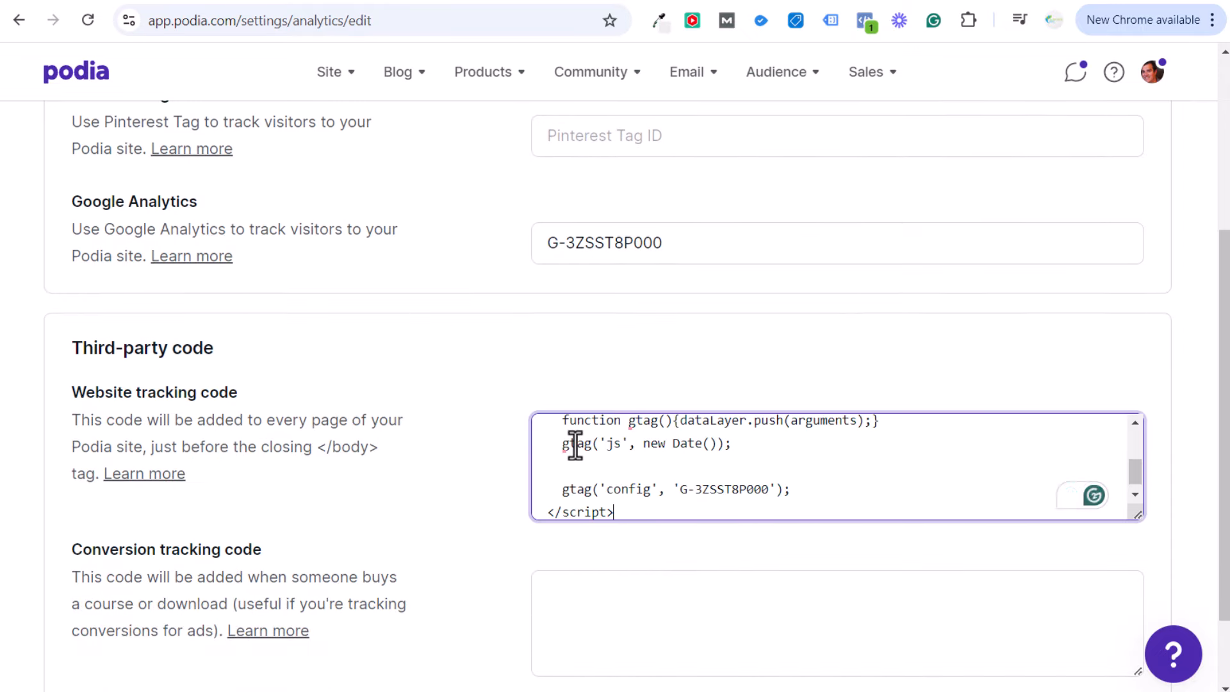
key(ctrl+z)
click(465, 442)
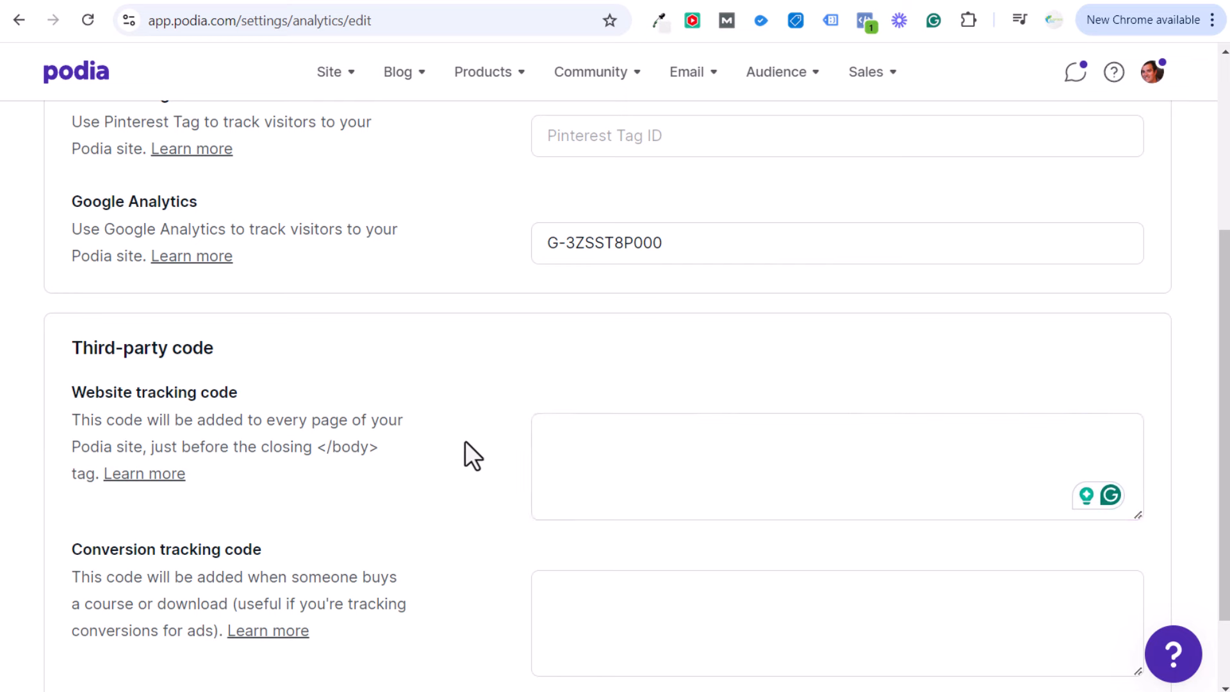
scroll(465, 441, up, 3)
drag(771, 442, 467, 433)
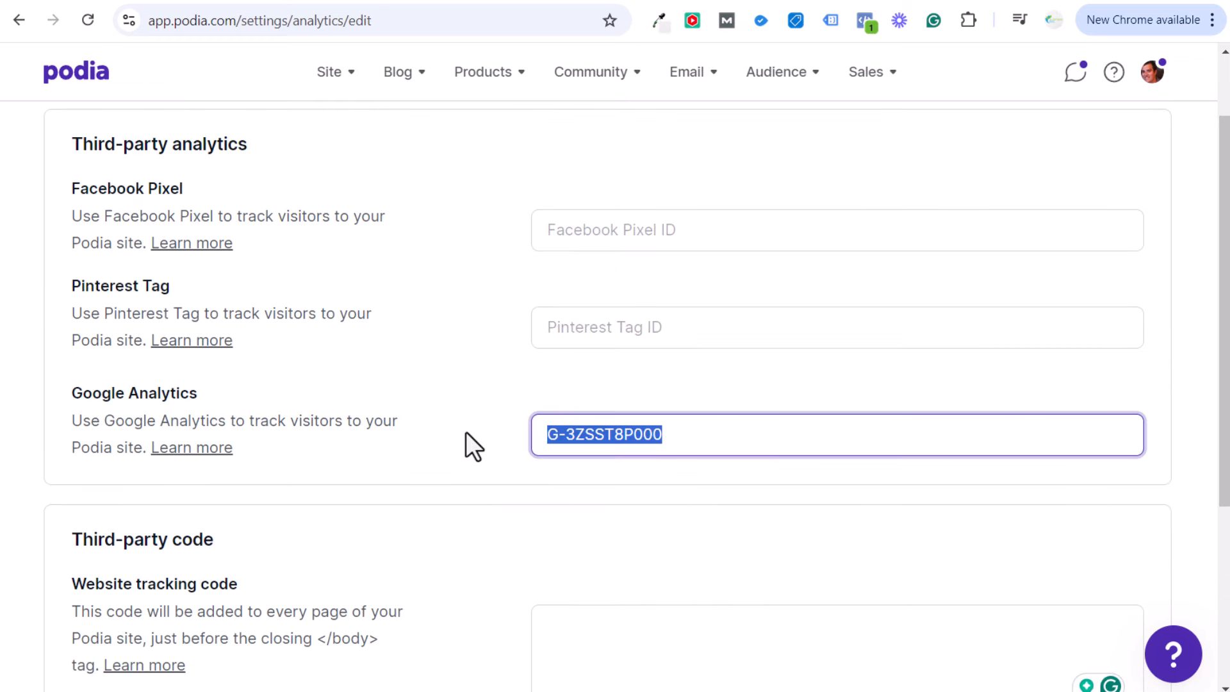
click(466, 433)
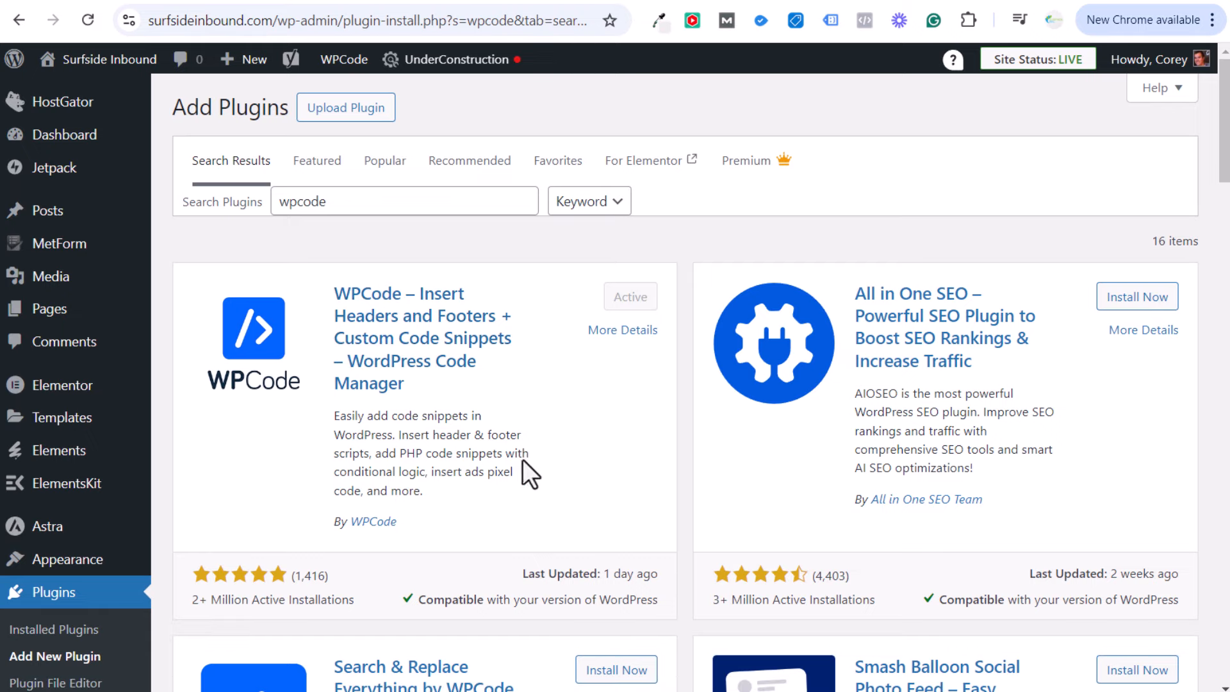
In the Surfside Inbound WordPress admin, look over the WPCode plugin results and open WPCode's Global Header and Footer page
scroll(522, 458, down, 3)
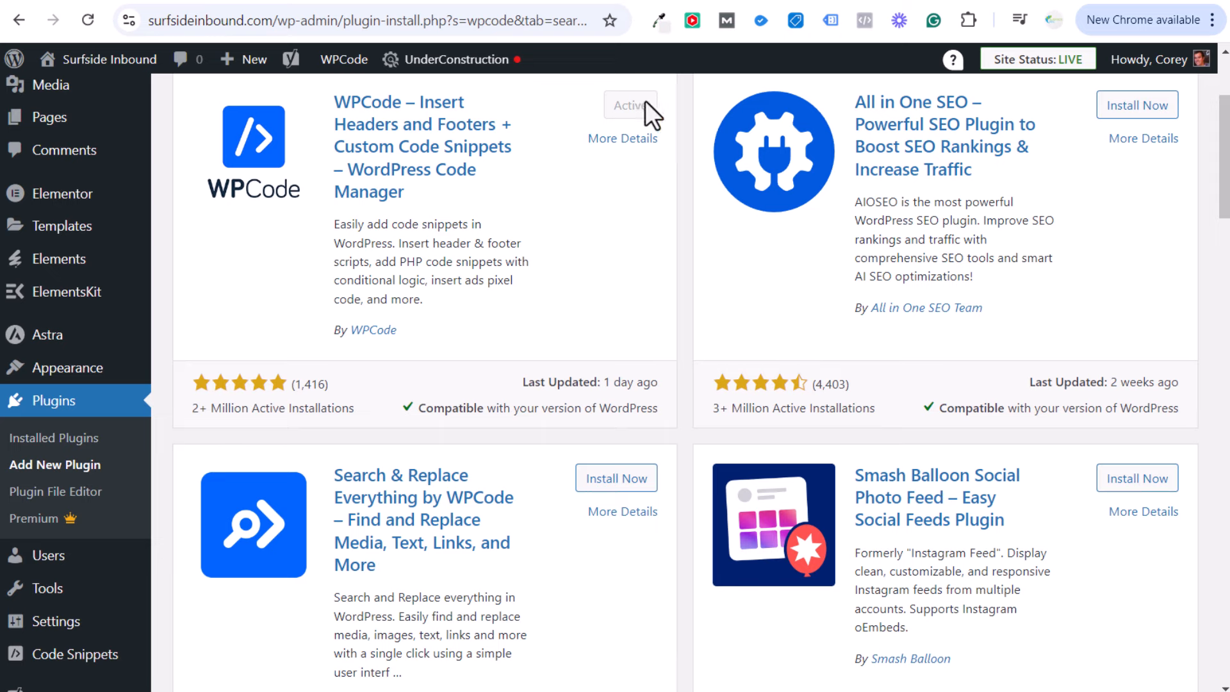
scroll(456, 263, down, 6)
mouse_move(64, 533)
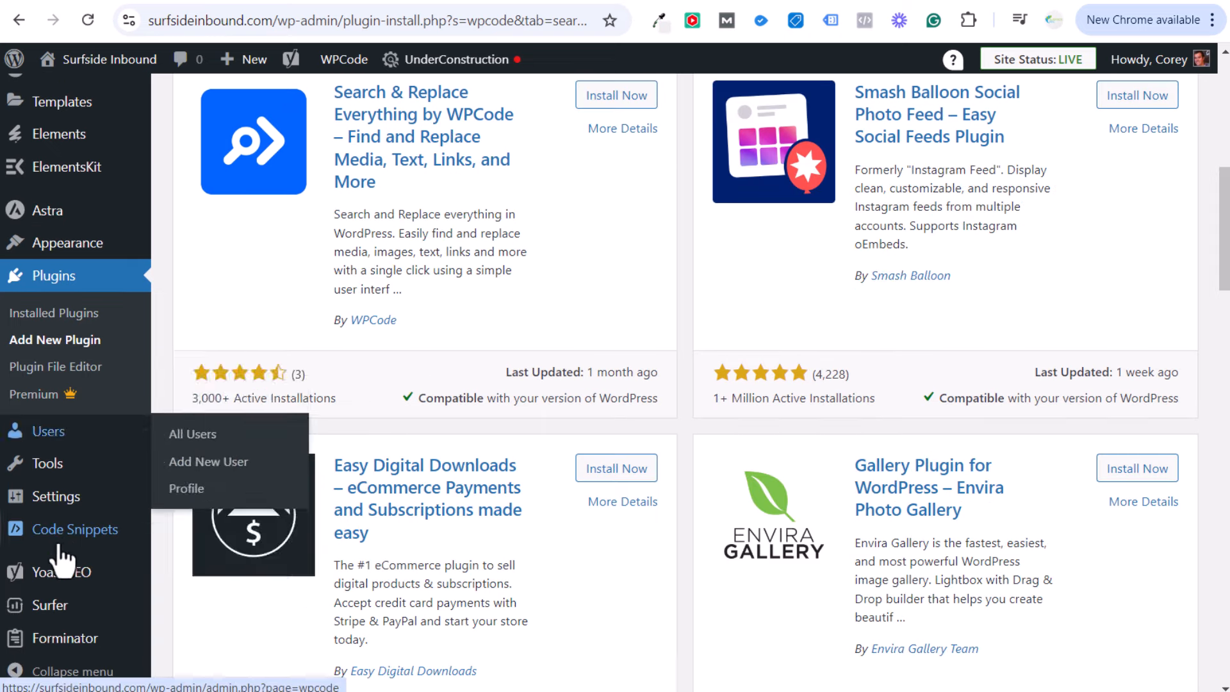
click(214, 429)
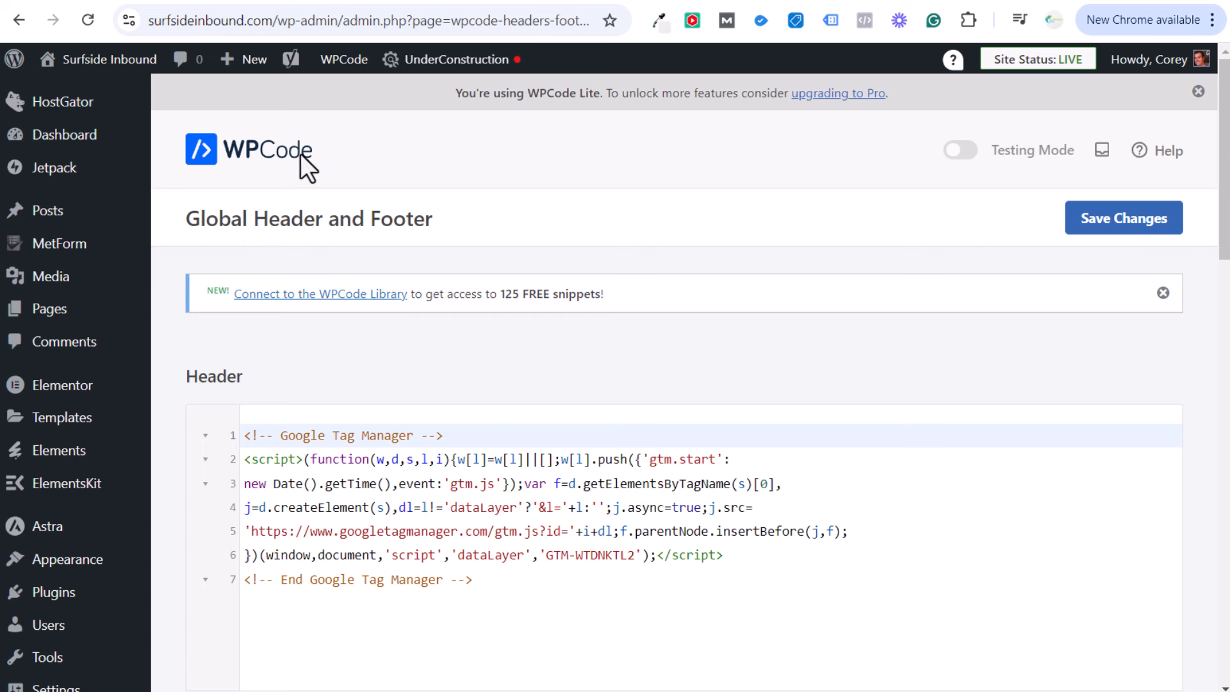
Copy the Google tag code from Google Analytics and paste it below the Google Tag Manager snippet in WPCode's Header code
click(809, 2)
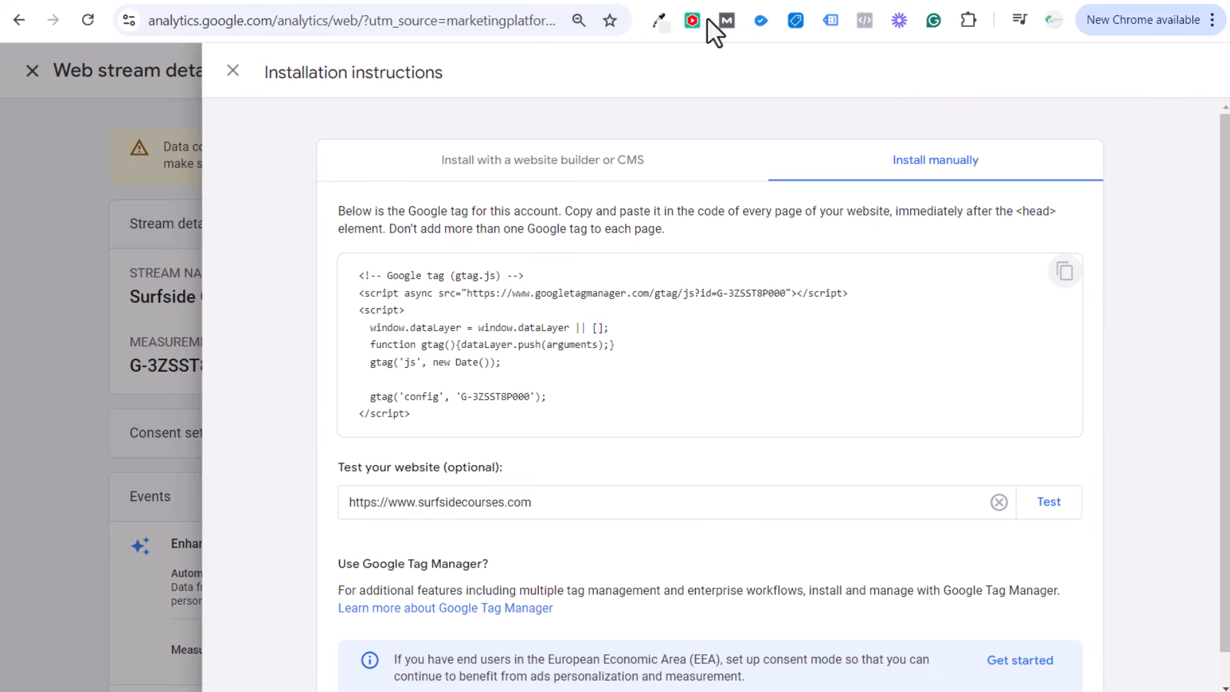
click(1063, 274)
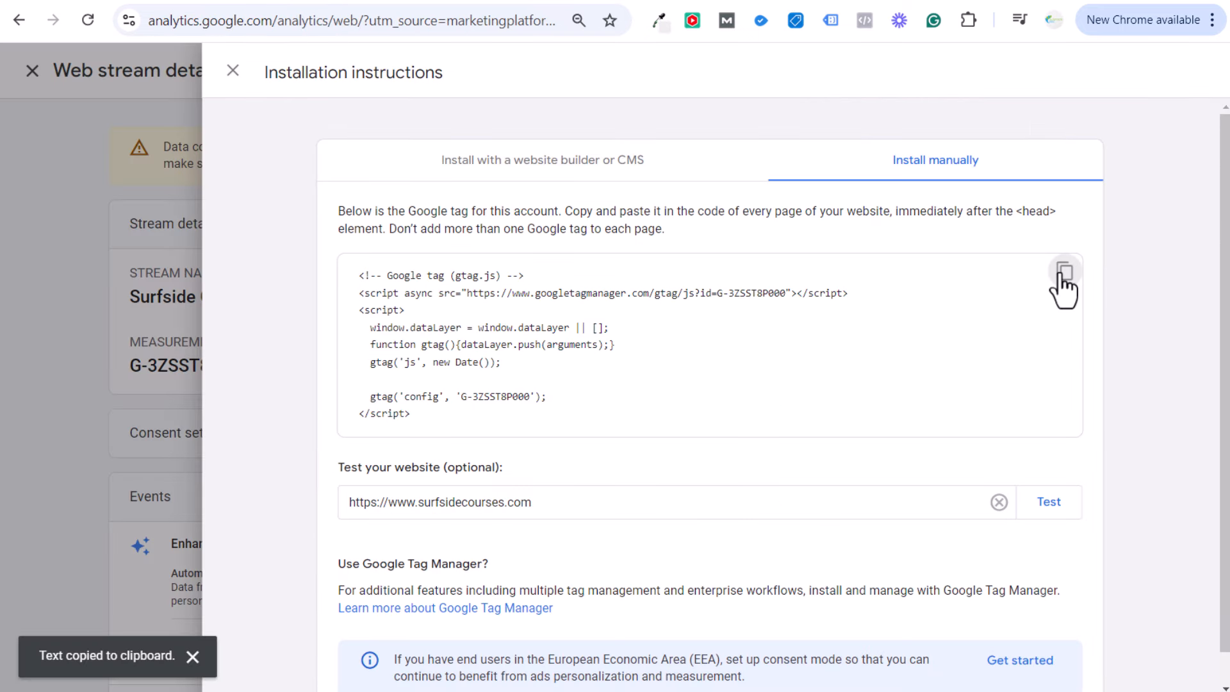
click(859, 2)
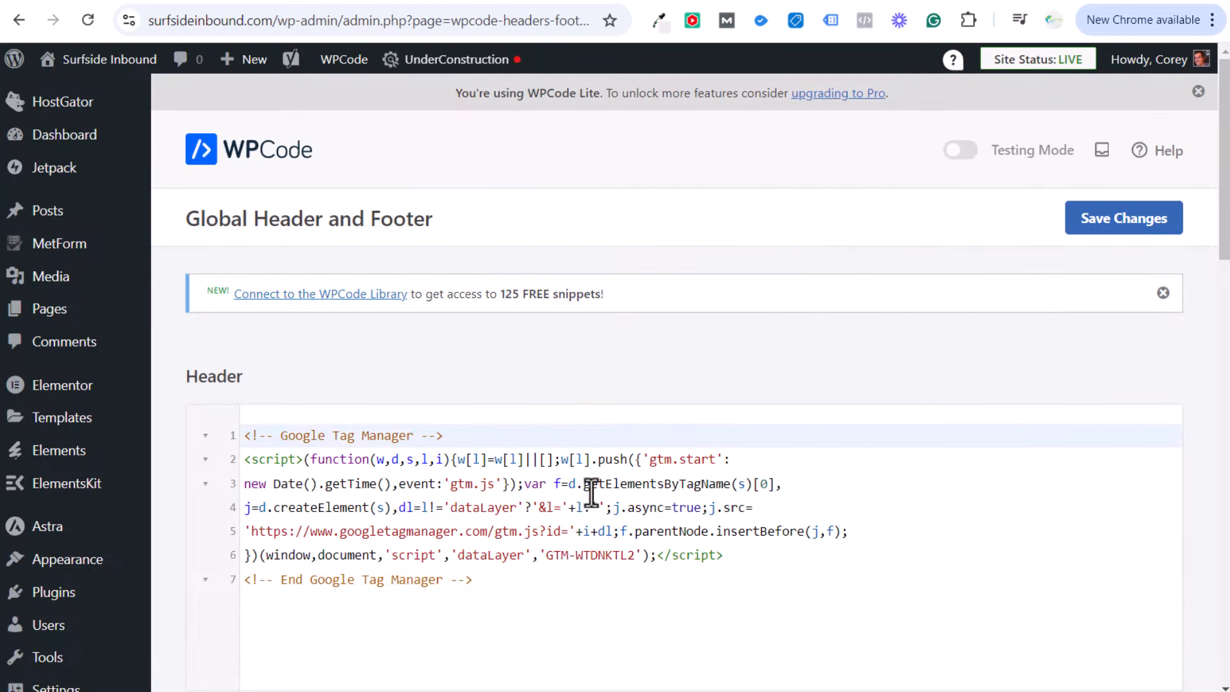
click(560, 578)
key(Return)
key(Return)
key(ctrl+v)
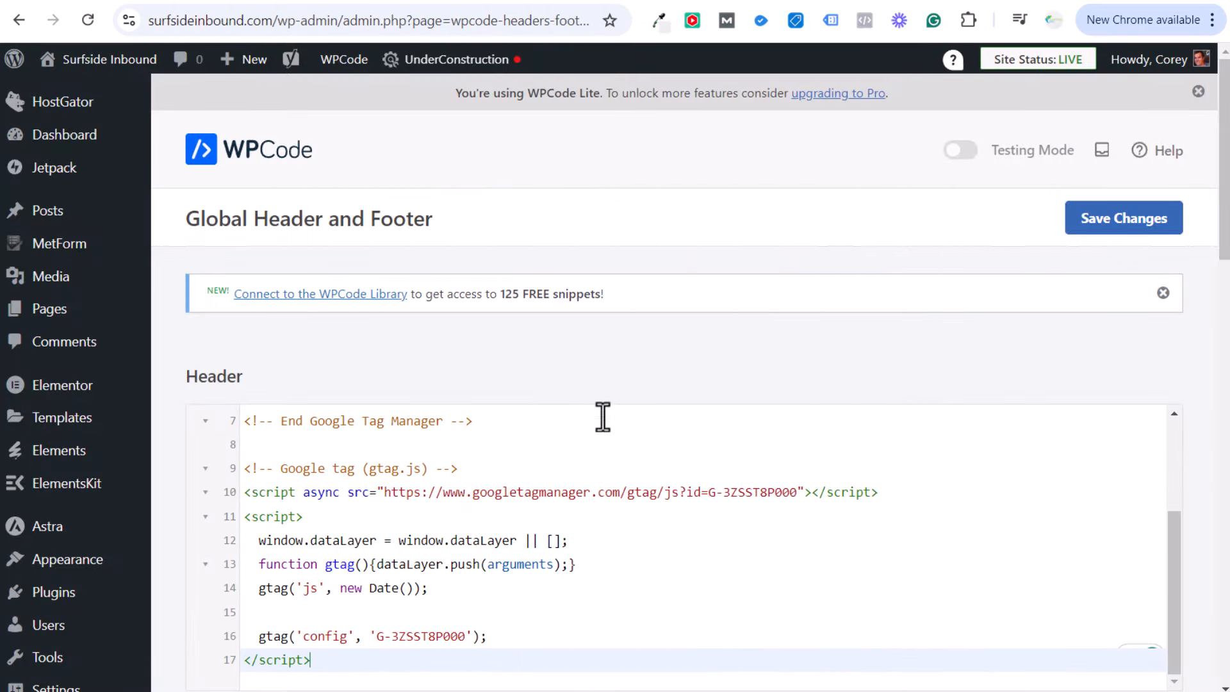
Remove the pasted Google tag code and the added blank lines from WPCode's Header, keeping the Google Tag Manager snippet
drag(311, 659, 234, 474)
key(BackSpace)
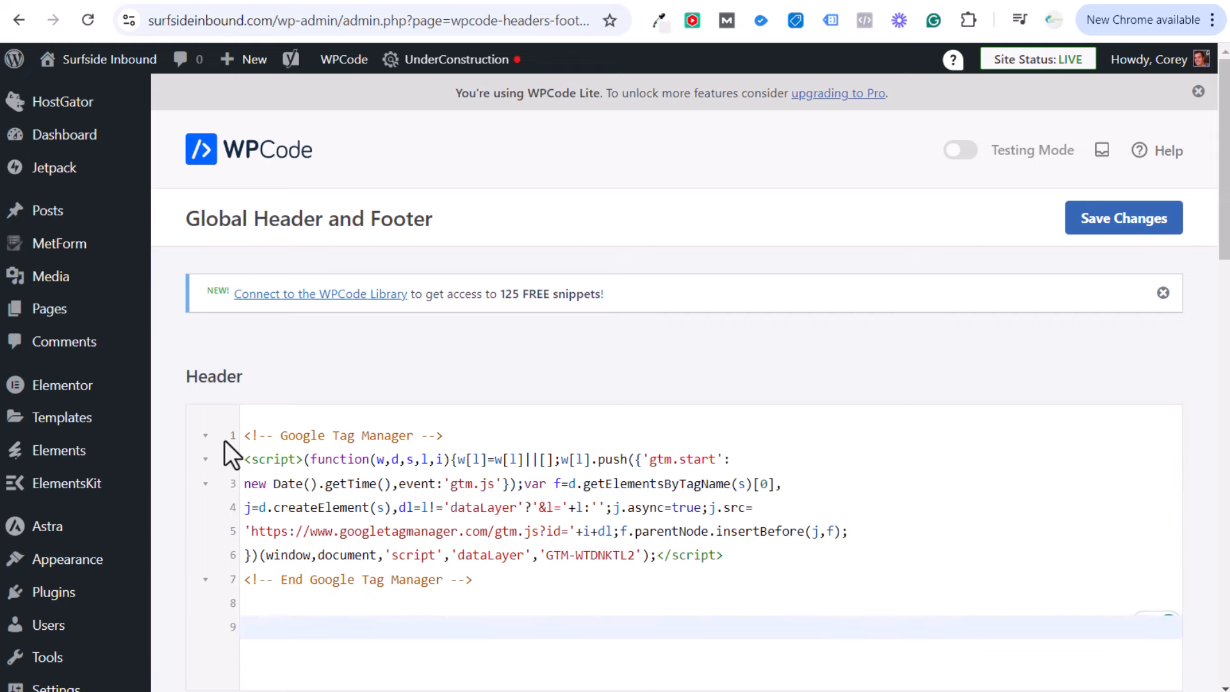
key(BackSpace)
key(BackSpace)
scroll(193, 458, down, 5)
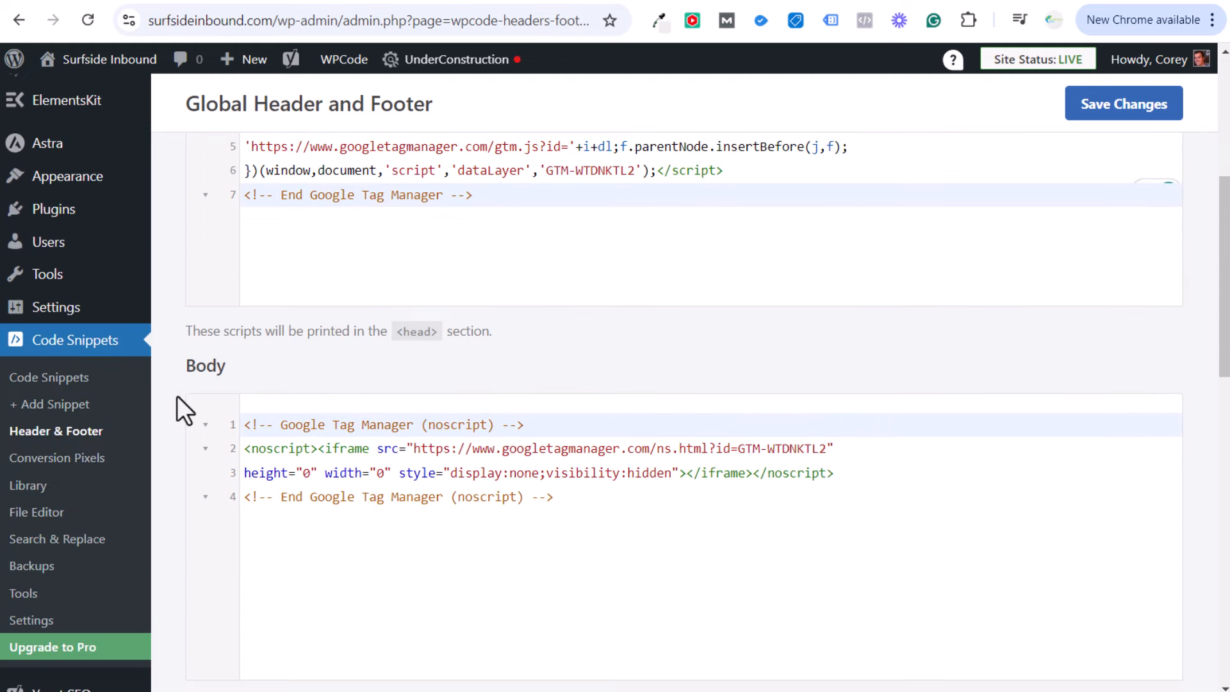
scroll(313, 307, up, 1)
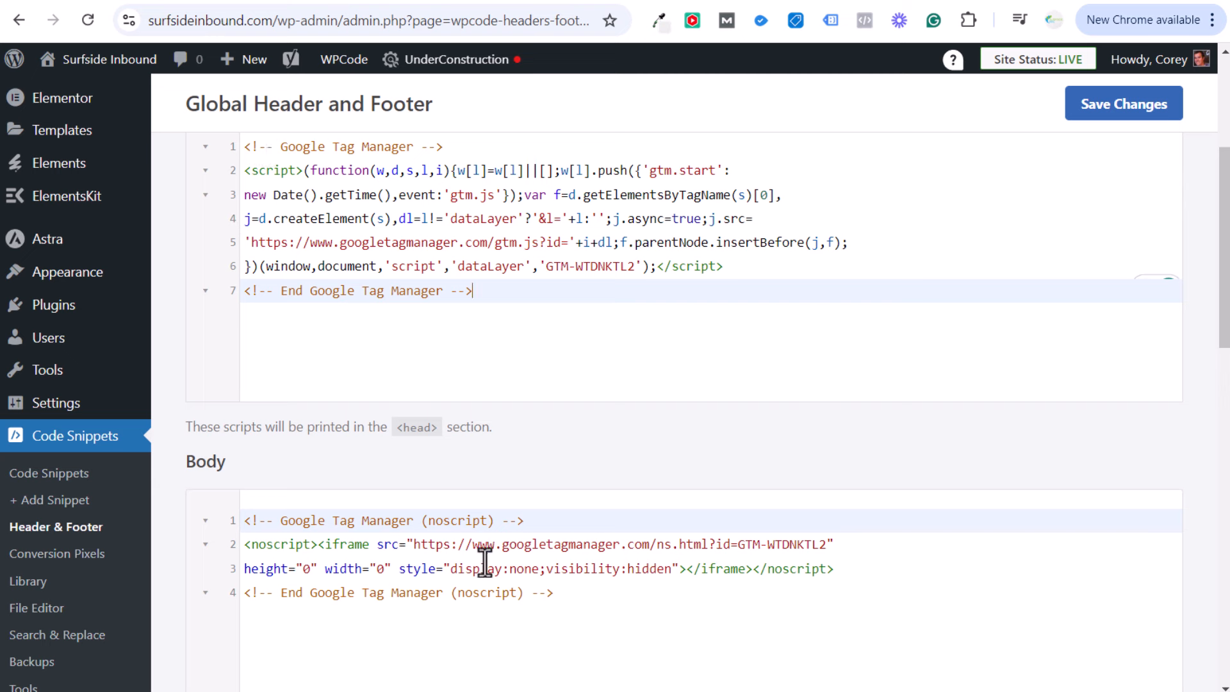
click(449, 379)
Return to Google Analytics and reopen the manual installation instructions from the web stream details
click(776, 1)
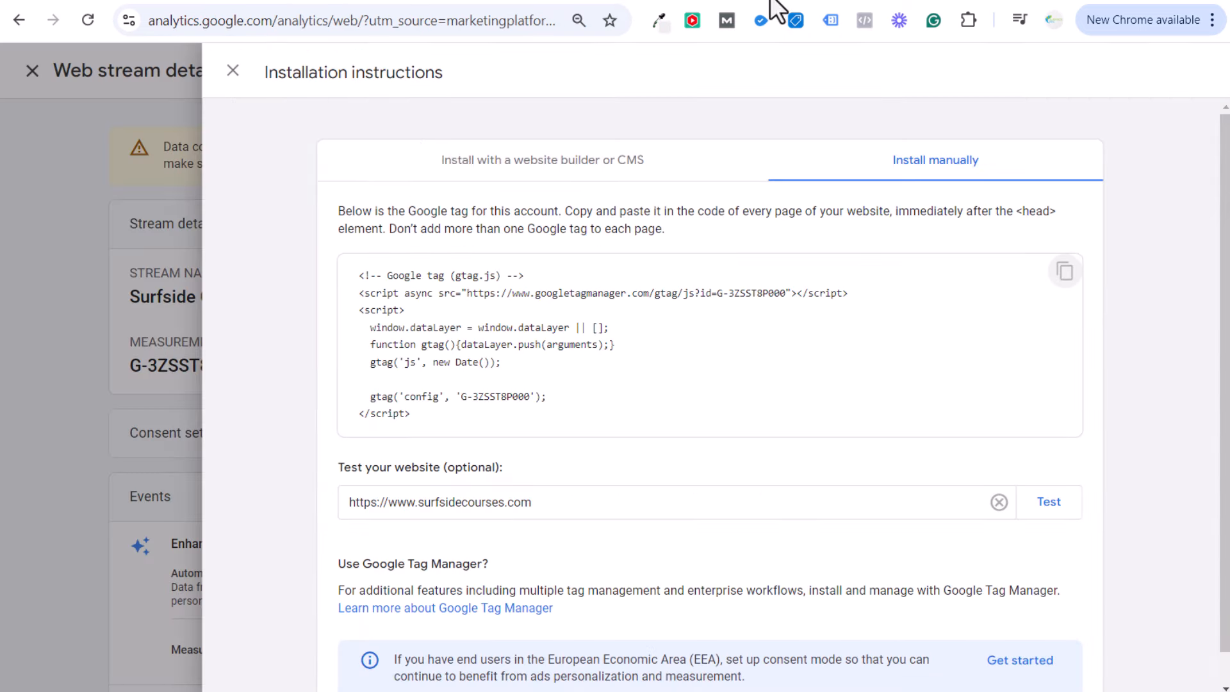
click(234, 71)
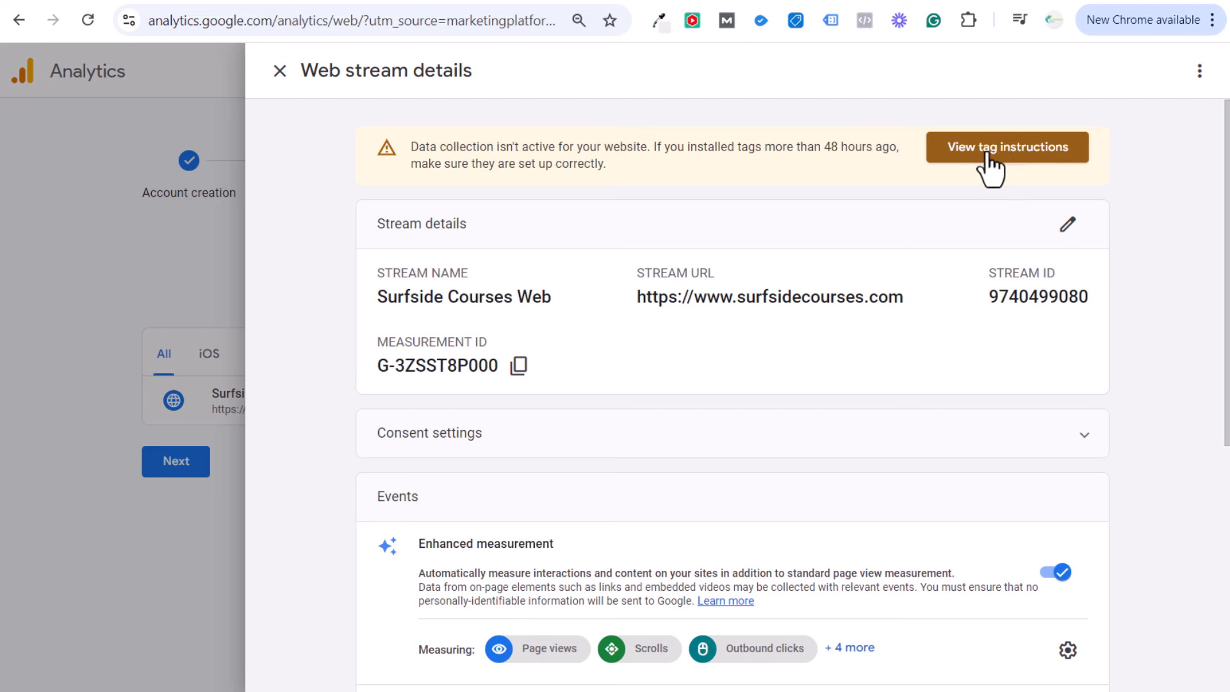
click(995, 155)
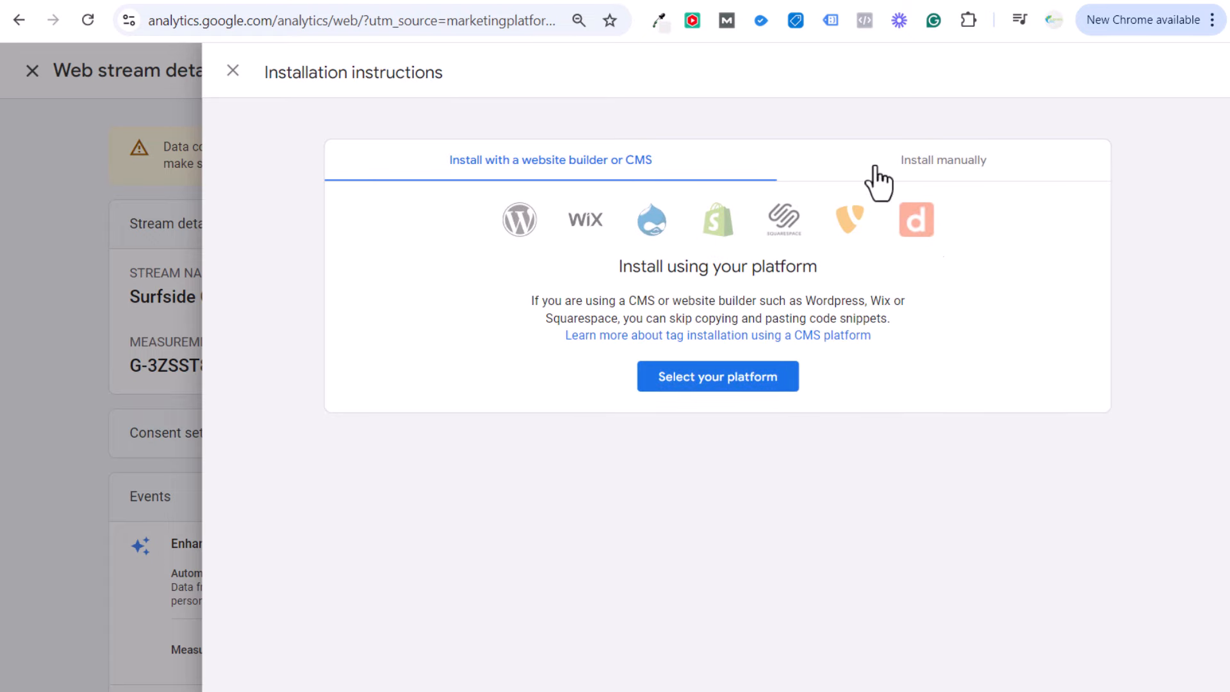
click(944, 168)
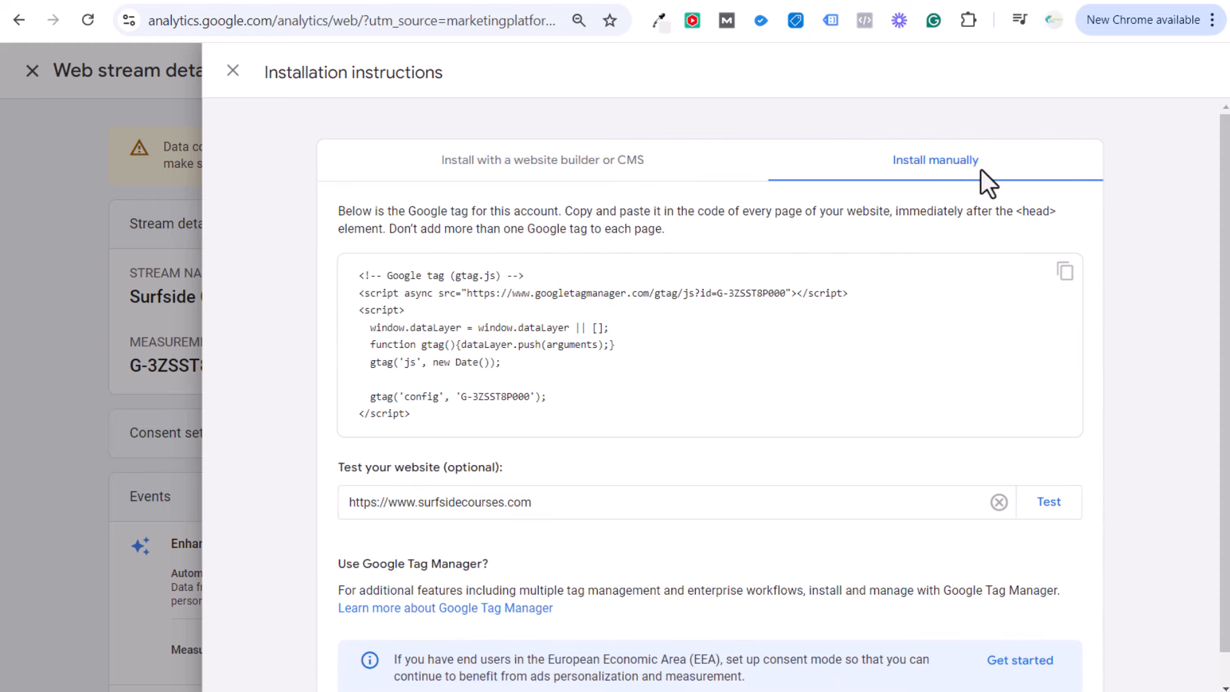
Examine the MonsterInsights Google Analytics plugin page on WordPress.org as an alternative to WPCode's header code
click(898, 1)
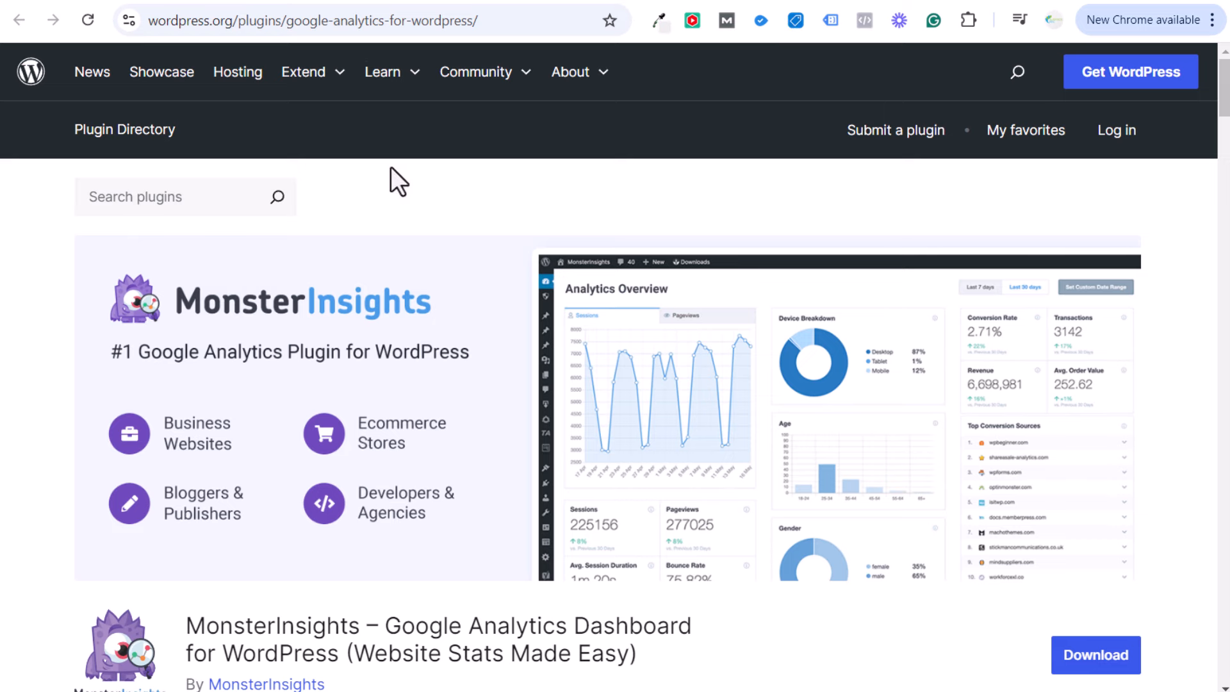
scroll(425, 329, down, 4)
drag(385, 338, 577, 333)
click(695, 351)
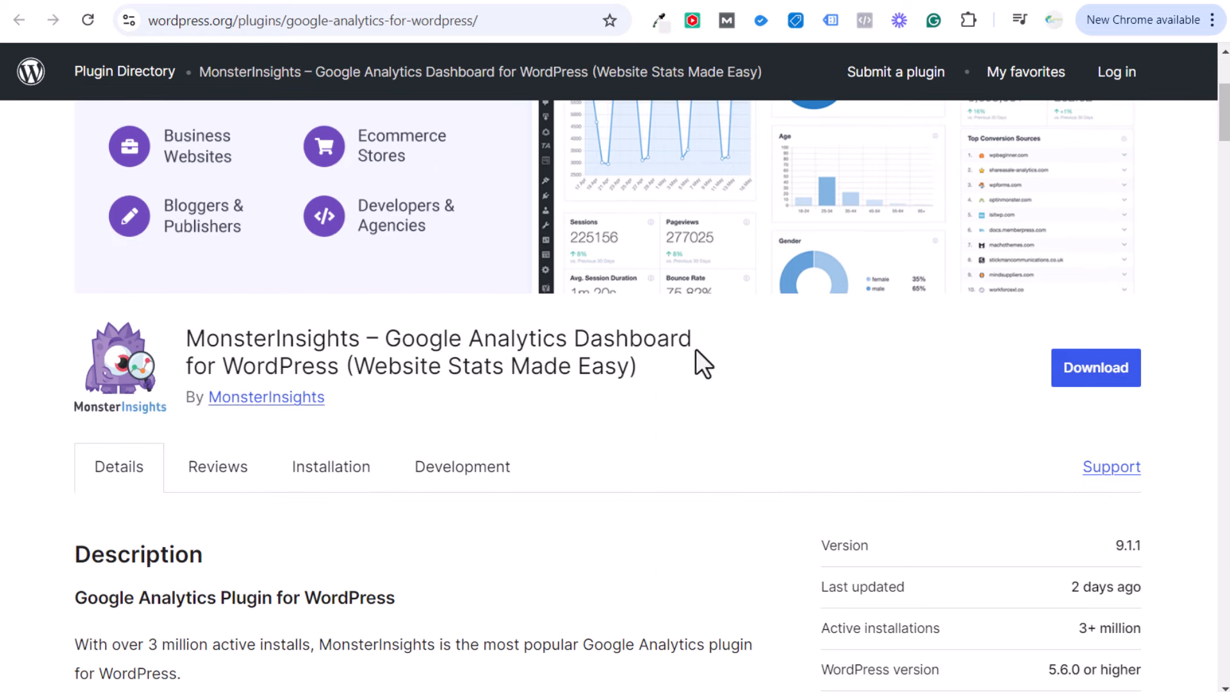
scroll(711, 320, up, 2)
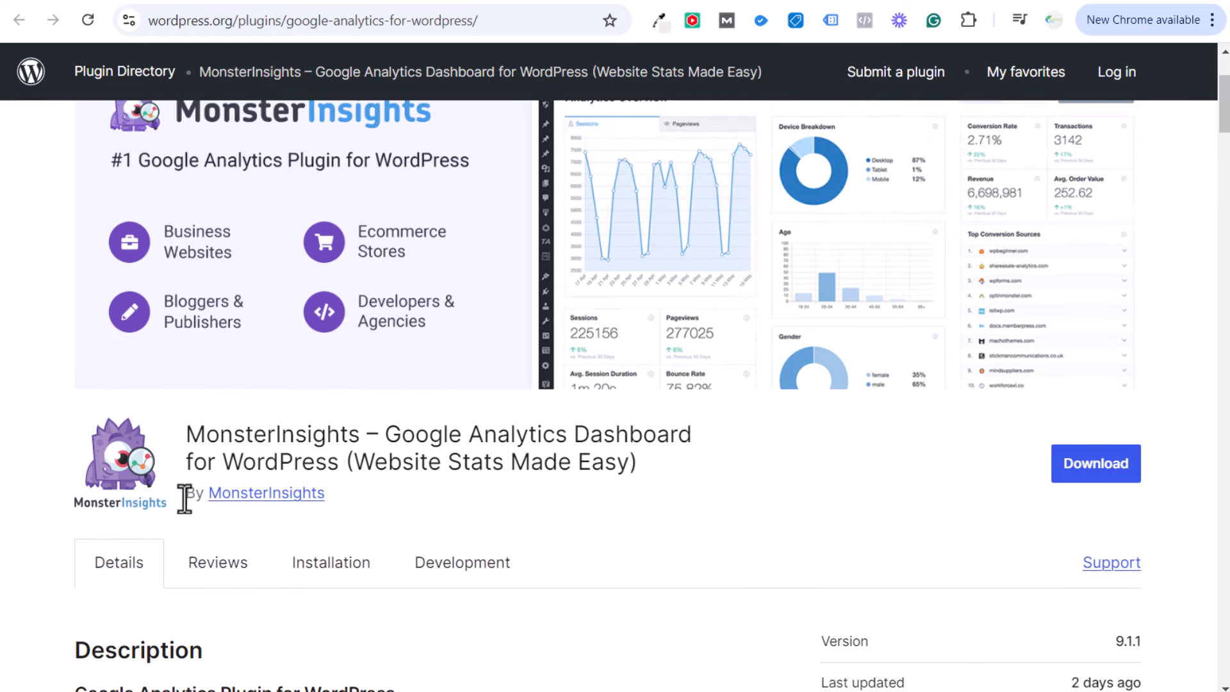
drag(186, 435, 268, 434)
click(448, 439)
drag(293, 463, 388, 452)
click(450, 453)
scroll(830, 196, up, 1)
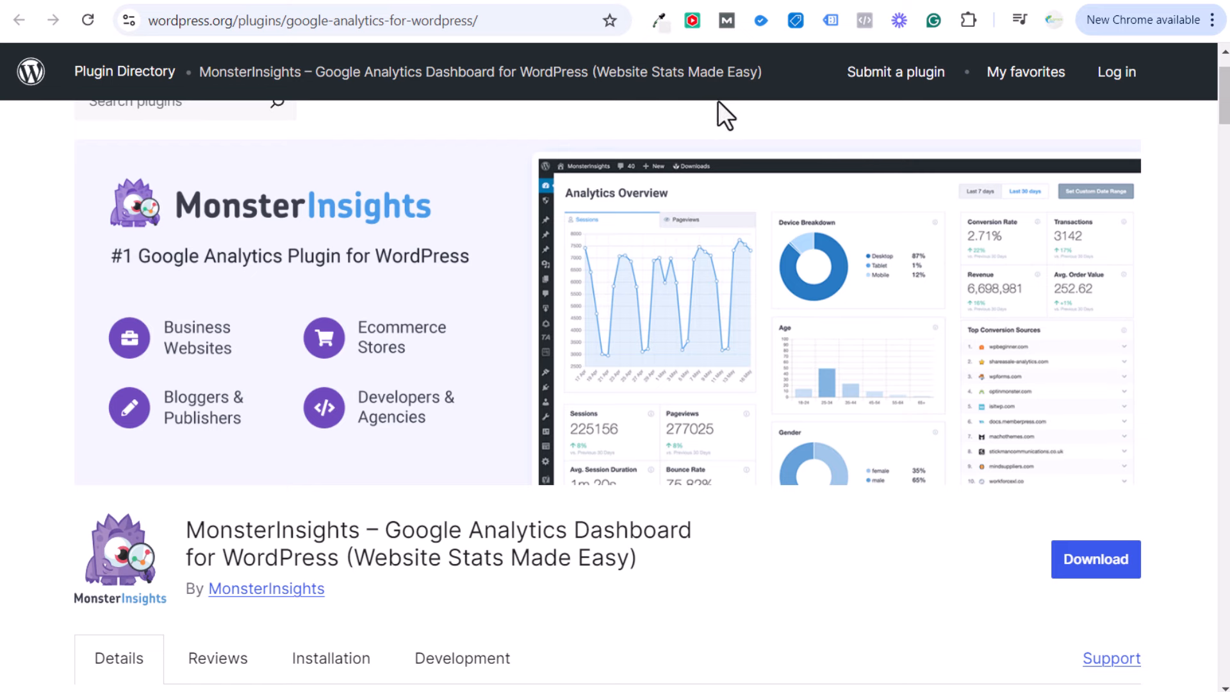
click(835, 0)
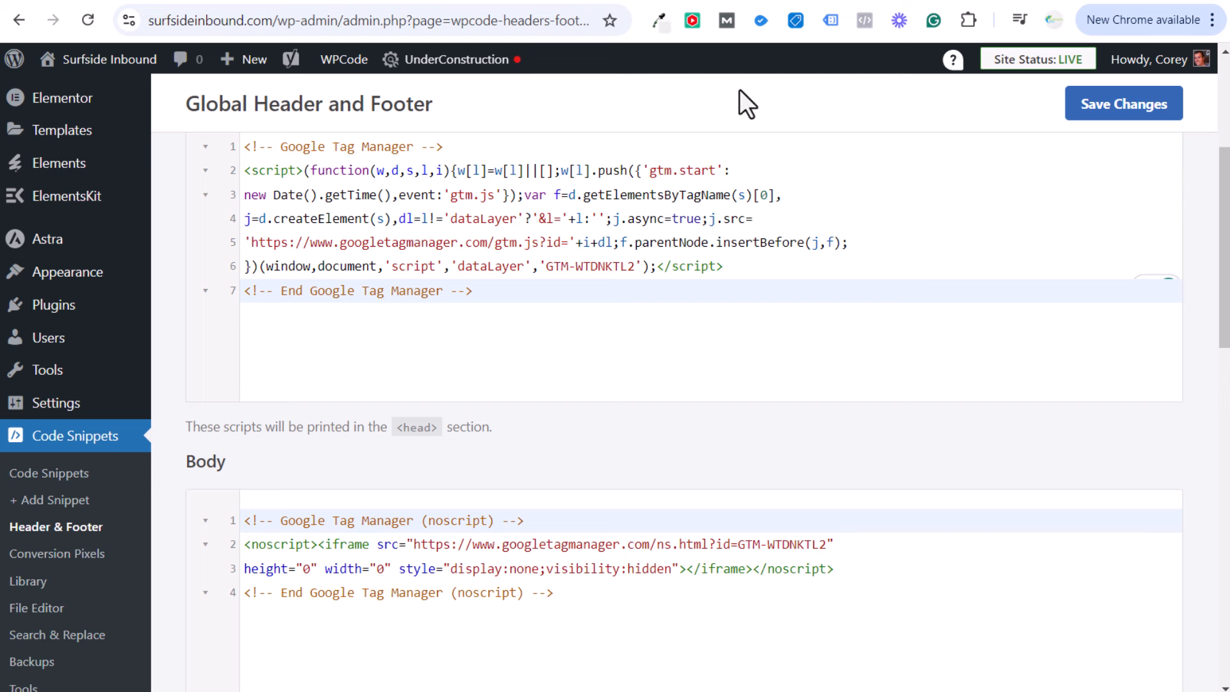
click(903, 1)
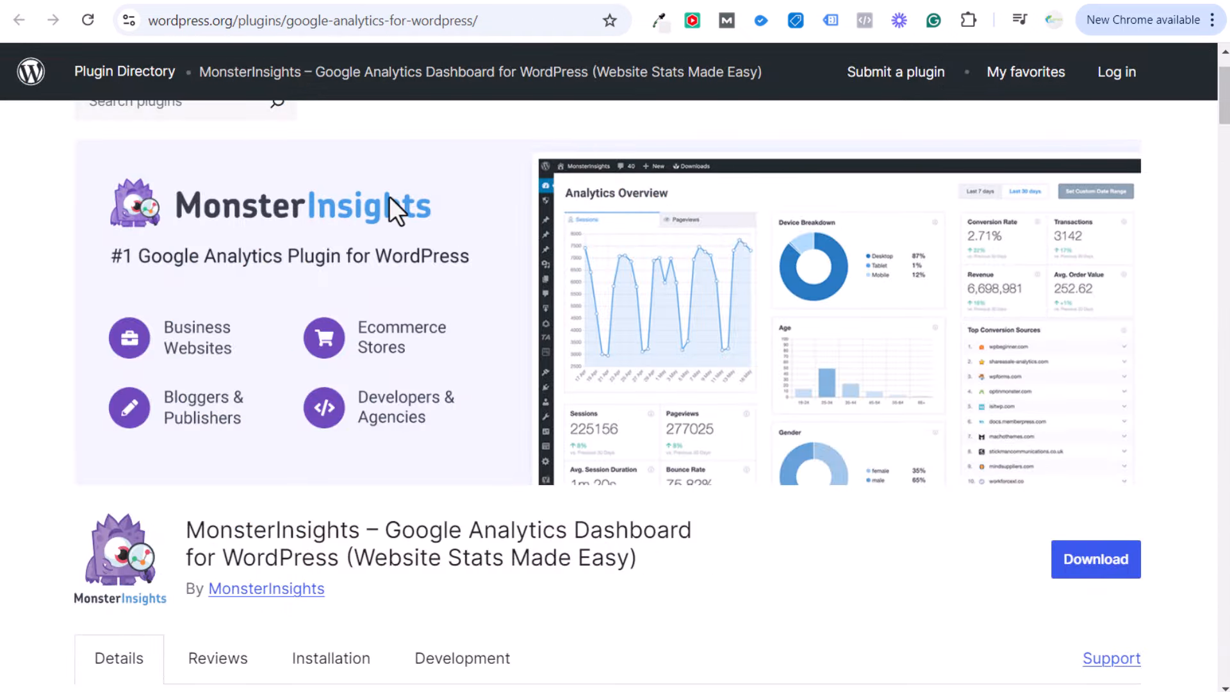
Examine the Site Kit by Google plugin page, including its description and supported Google tools
click(923, 1)
scroll(288, 347, down, 1)
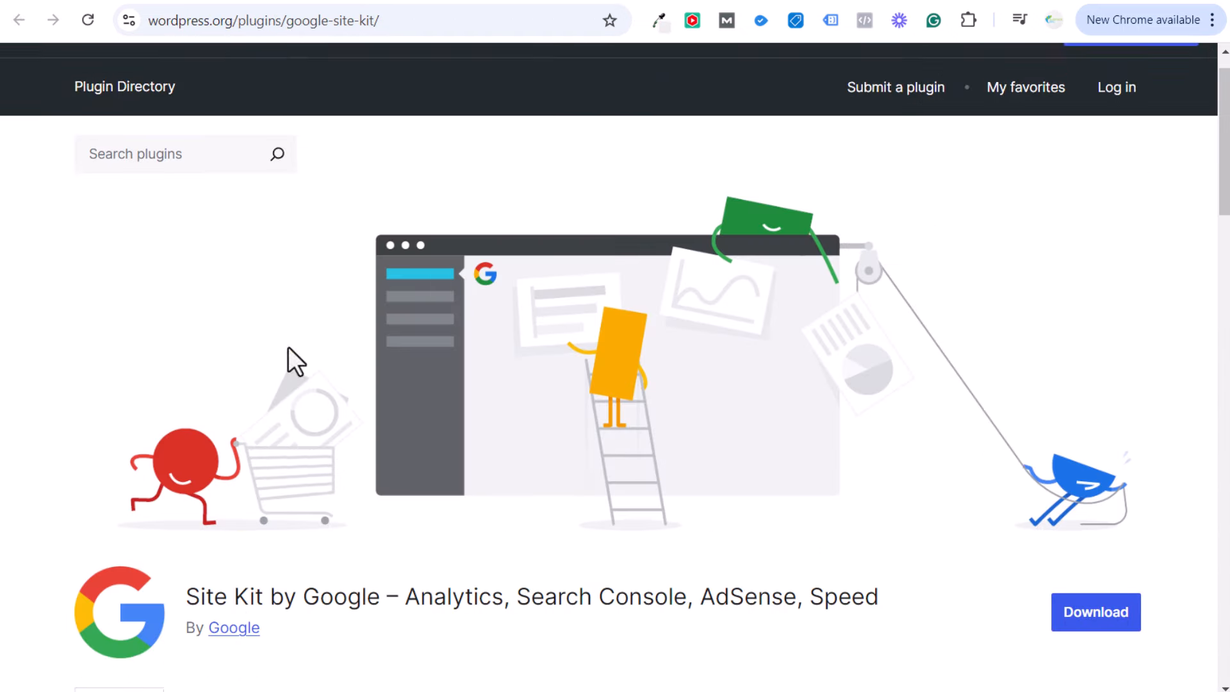
scroll(288, 348, down, 3)
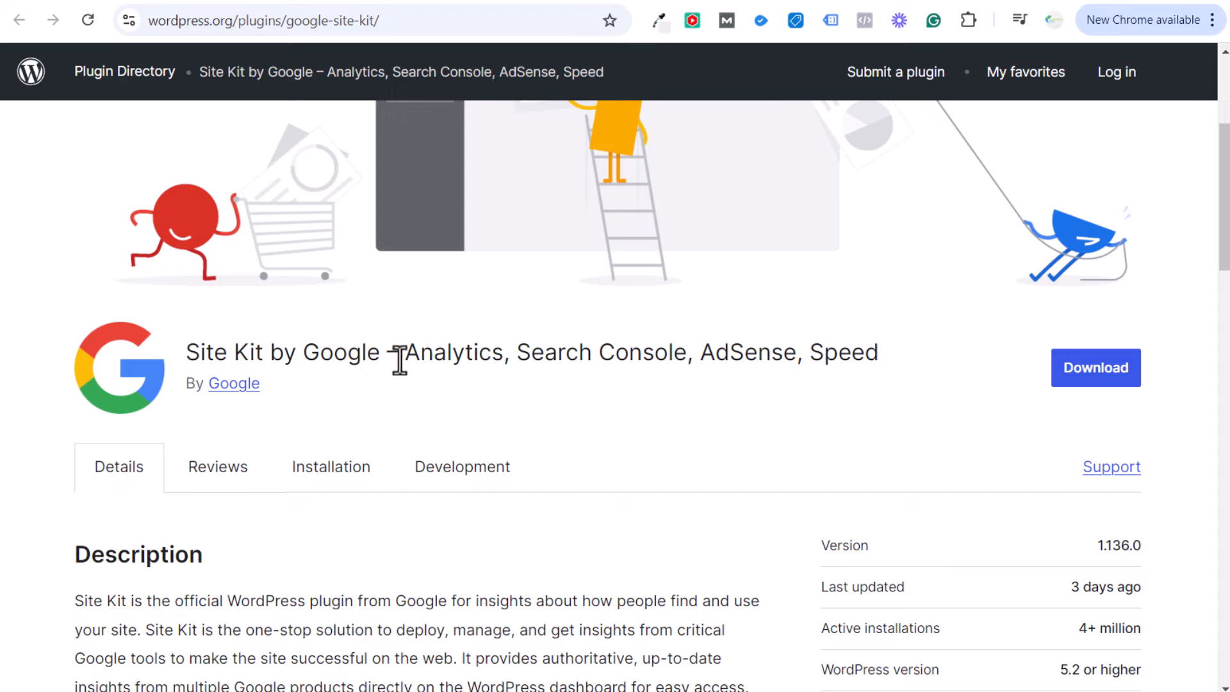
scroll(646, 403, down, 6)
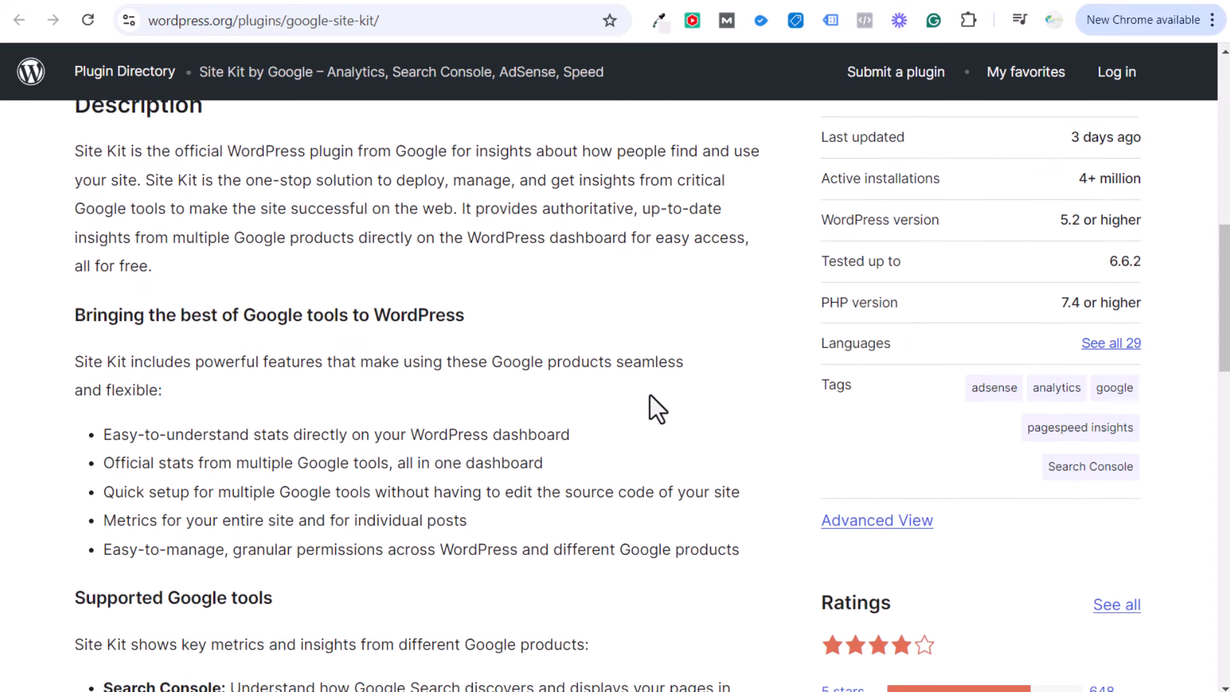
scroll(649, 394, down, 3)
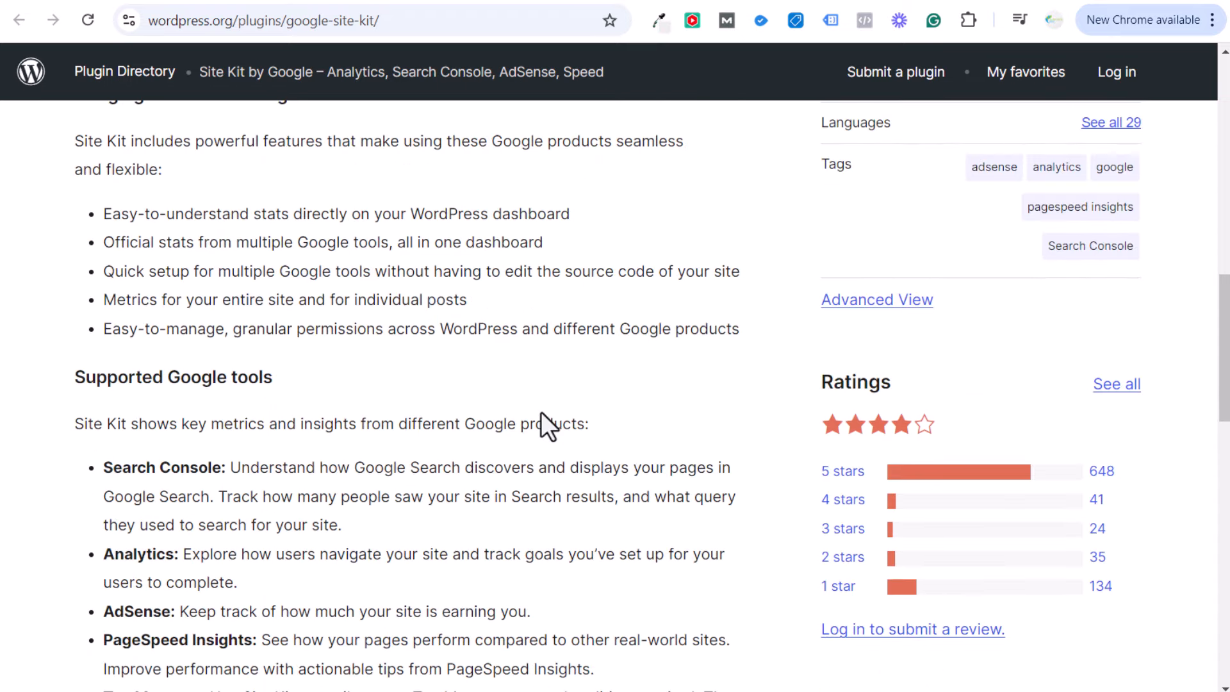
scroll(379, 452, down, 3)
drag(101, 276, 241, 276)
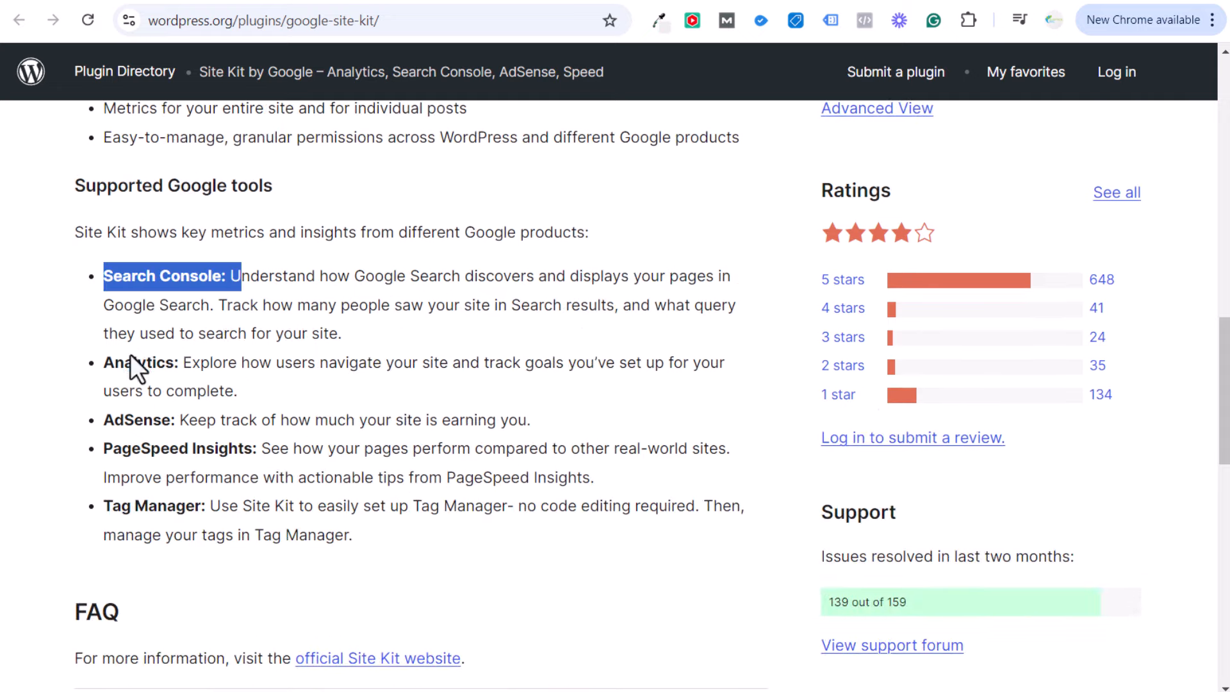
drag(125, 363, 190, 366)
click(240, 429)
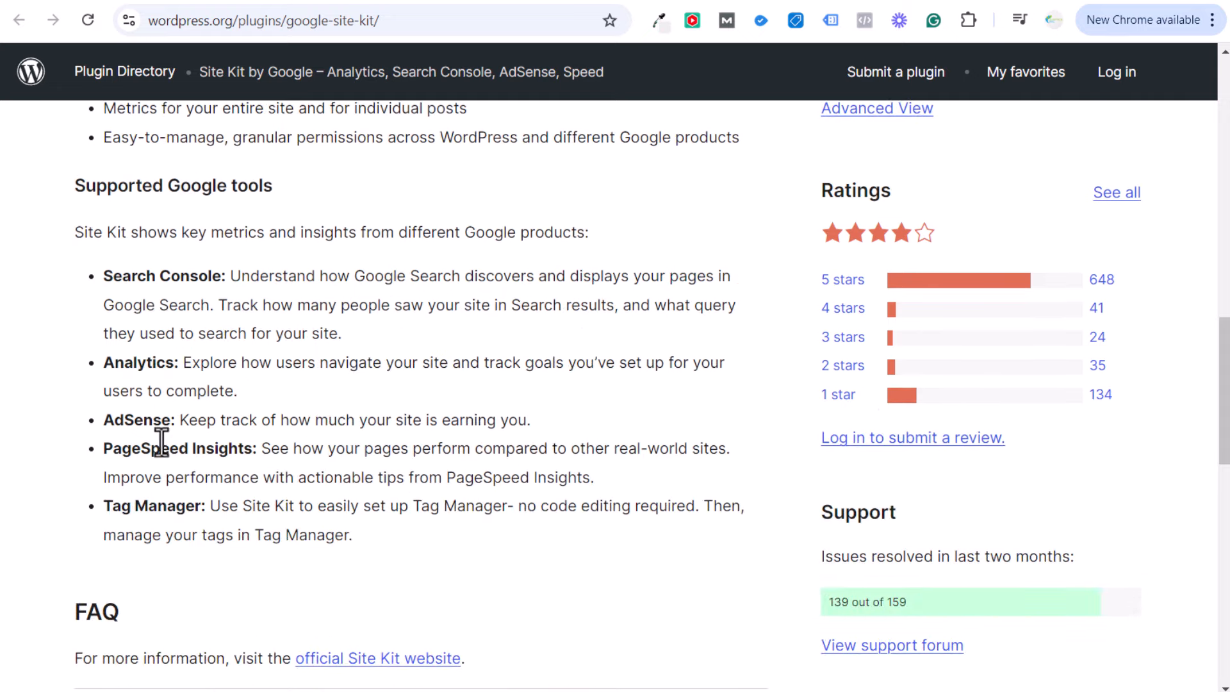
scroll(609, 351, up, 8)
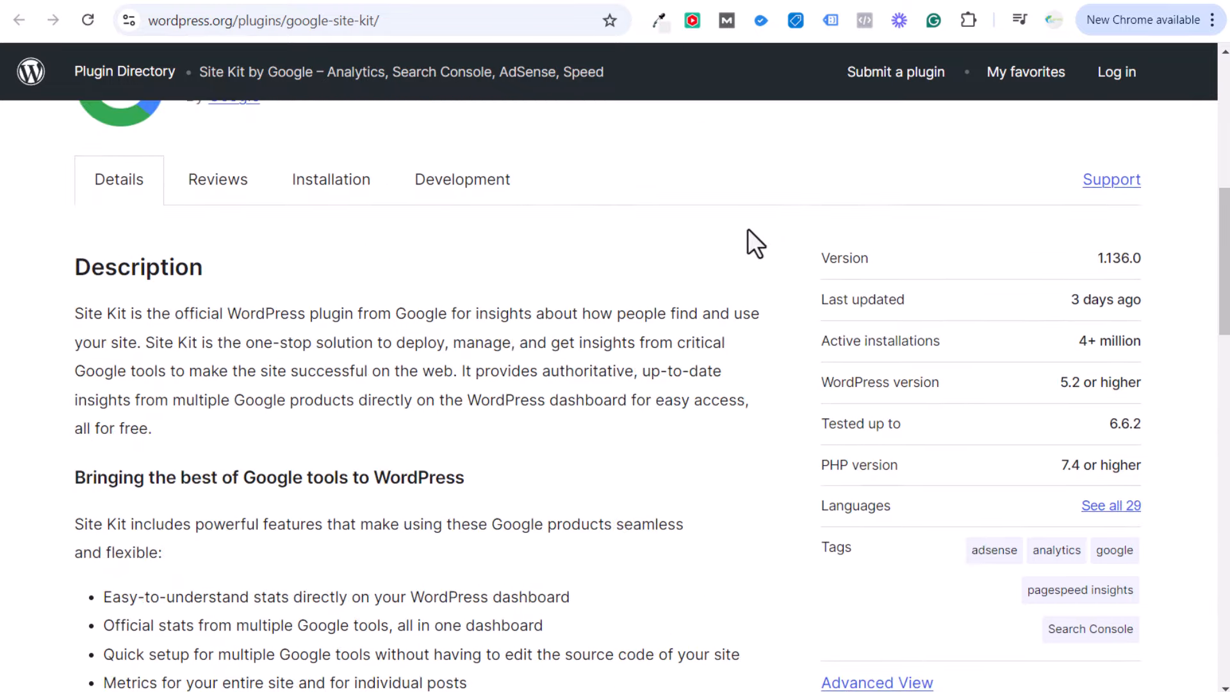
scroll(747, 228, up, 4)
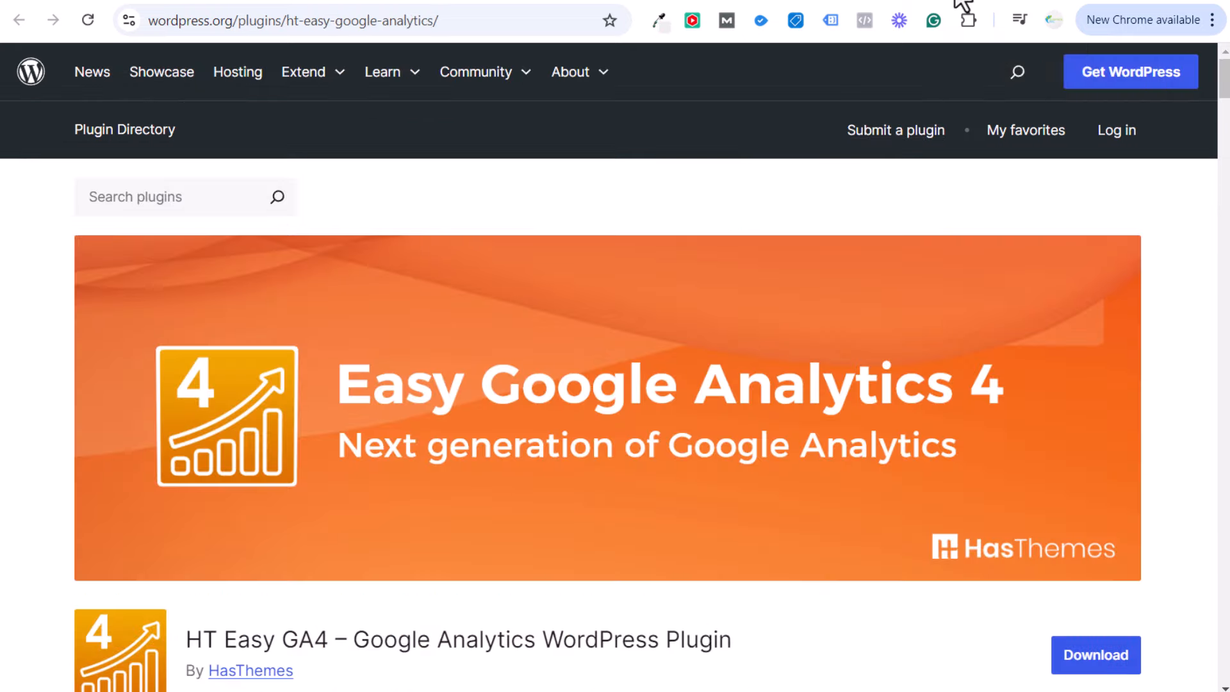
Examine the title and description of the HT Easy GA4 plugin on its WordPress.org page
scroll(629, 370, down, 5)
scroll(316, 310, down, 1)
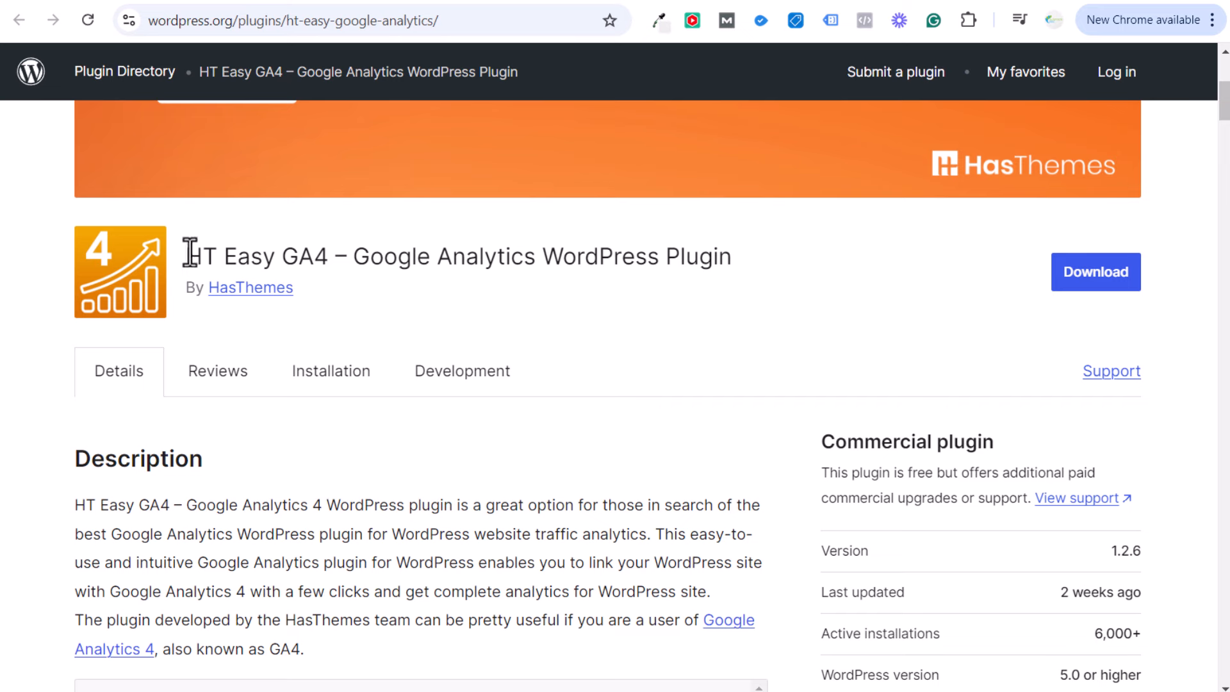
drag(352, 257, 588, 257)
click(634, 258)
scroll(609, 403, down, 3)
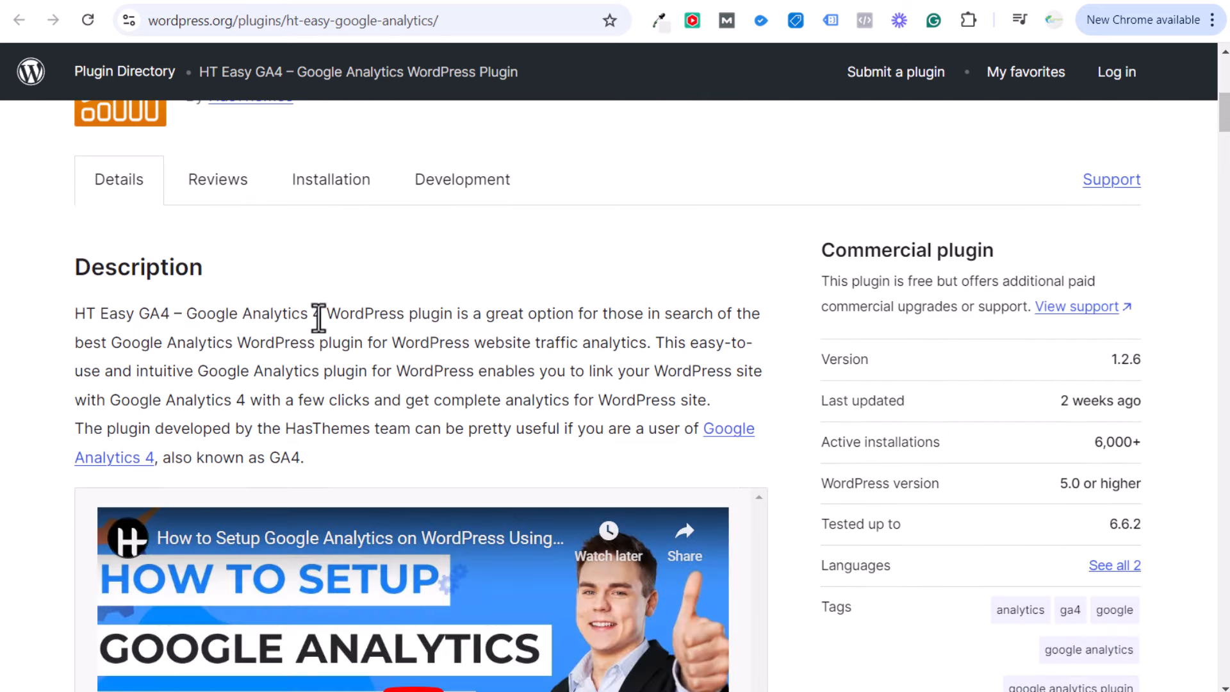
drag(75, 313, 686, 281)
click(686, 281)
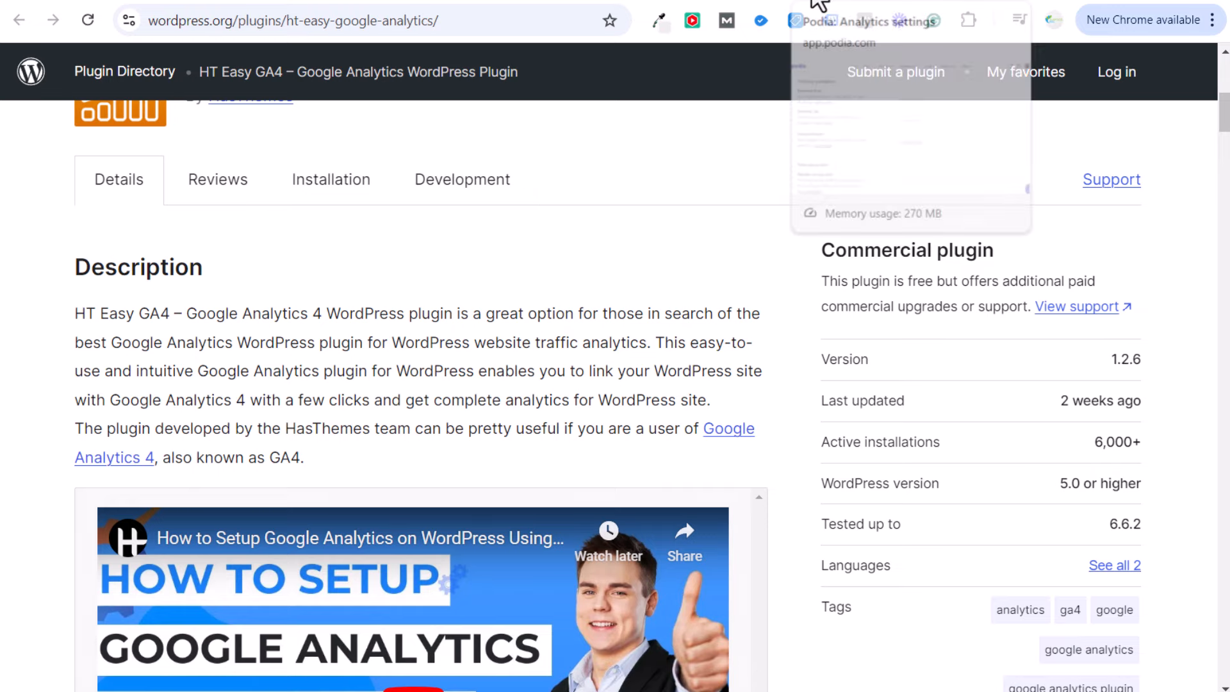
Check Podia's Google Analytics setting, and return to Google Analytics to close the installation instructions and web stream details
click(814, 2)
scroll(974, 332, up, 2)
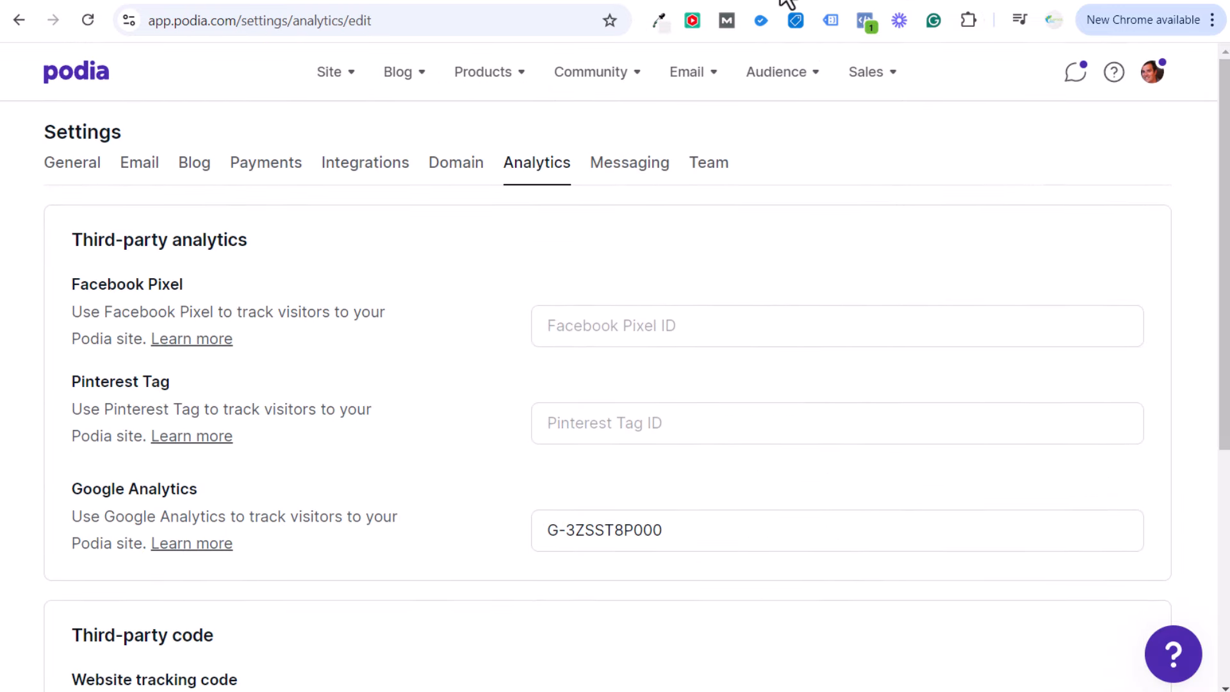
click(787, 2)
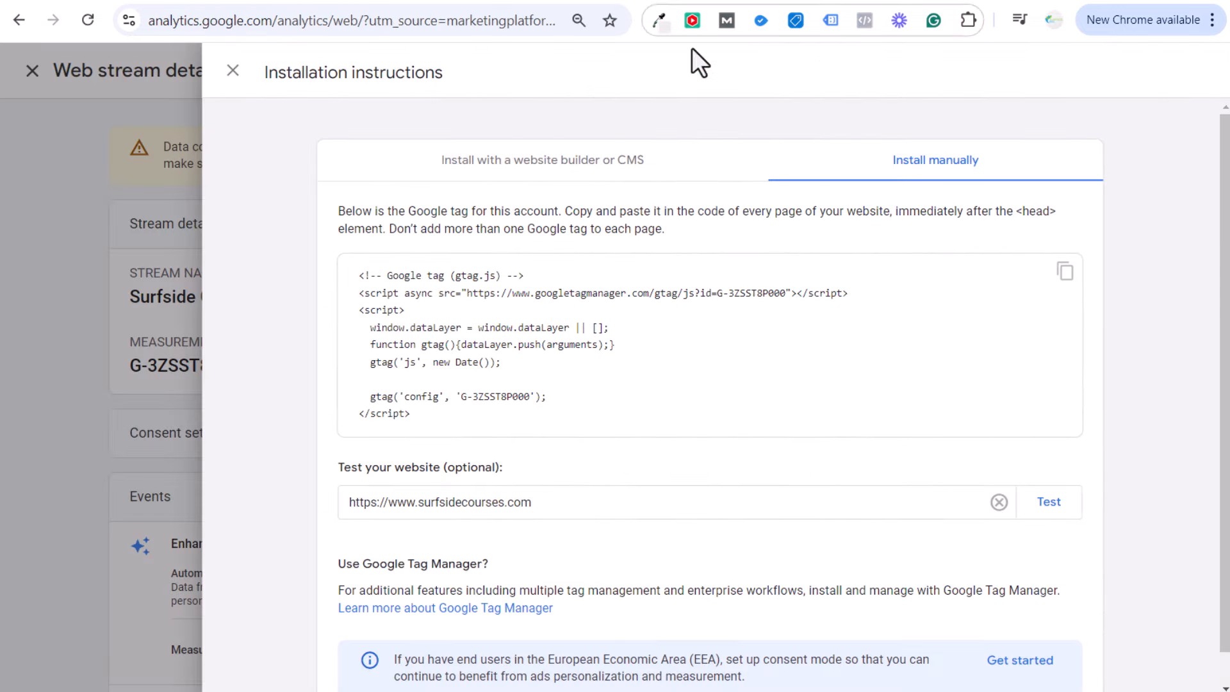
click(235, 71)
scroll(533, 351, down, 1)
scroll(533, 351, down, 5)
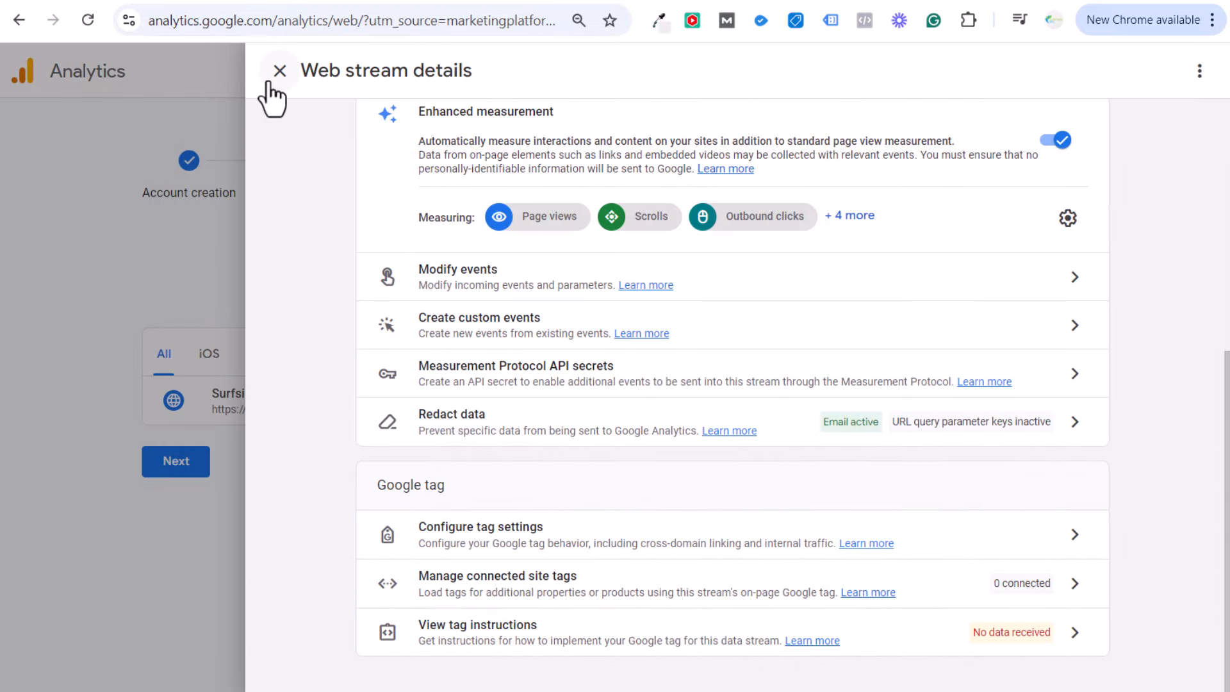
click(279, 70)
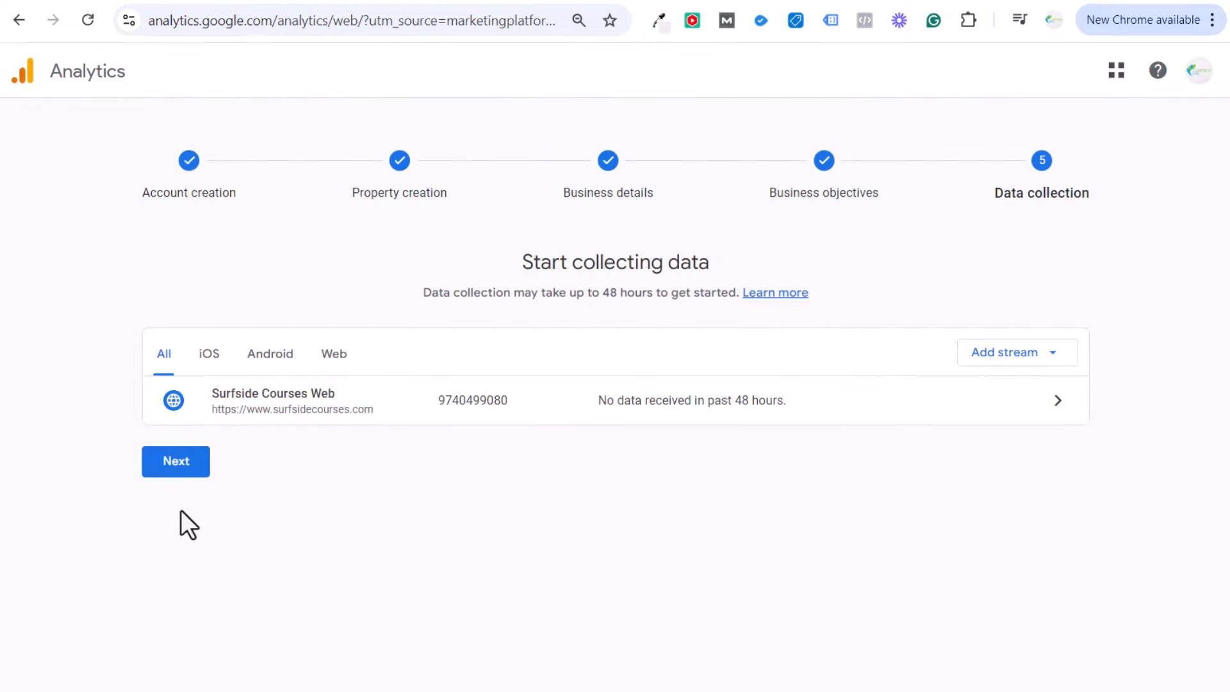
Complete the data collection stage of the Google Analytics setup and continue to Home
click(183, 471)
scroll(488, 367, down, 1)
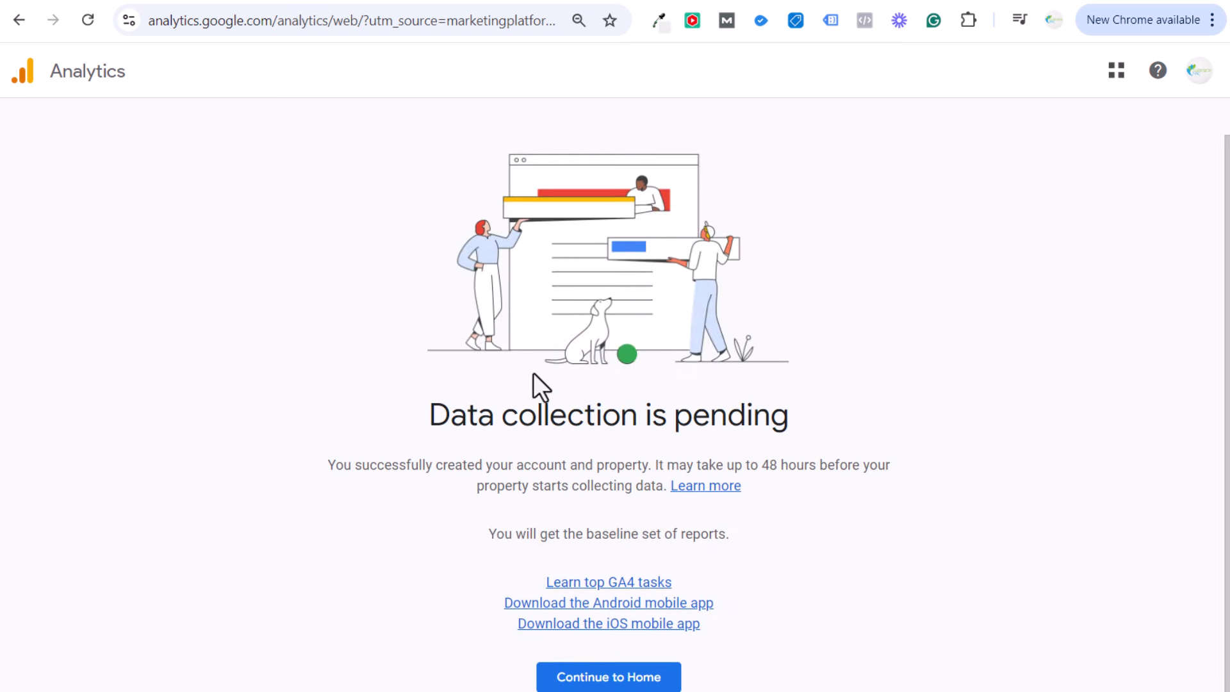
click(599, 676)
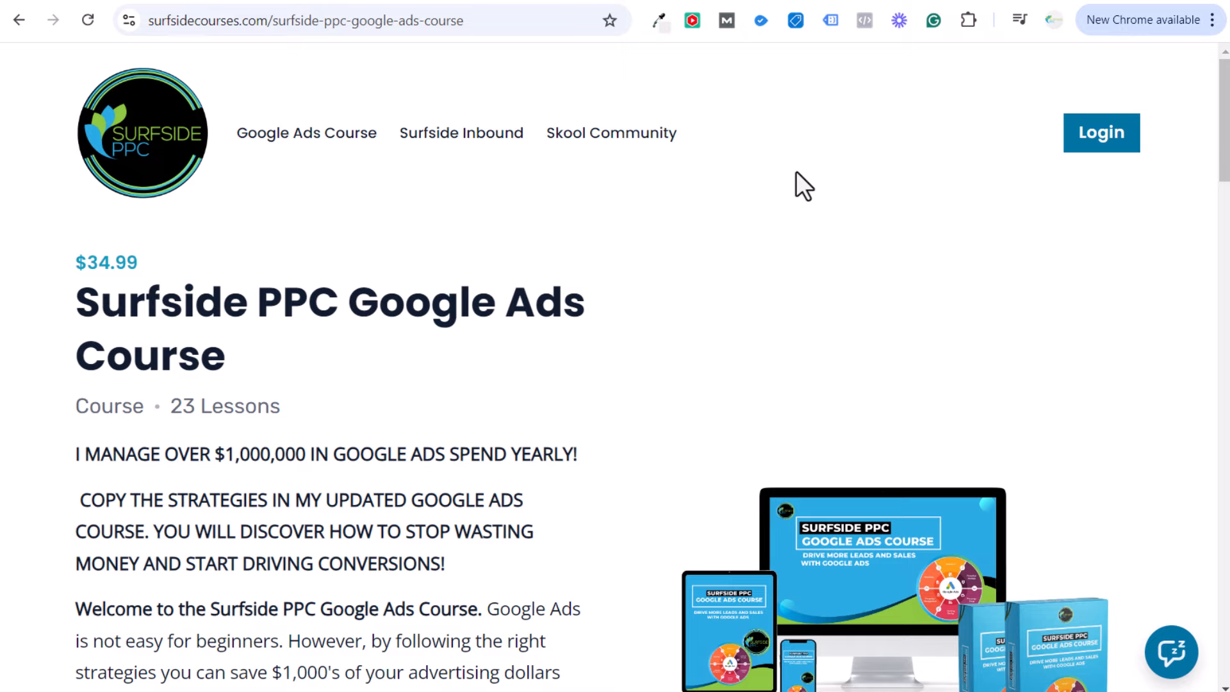
Switch from the Surfside Courses site to Google Analytics and examine active users in the Realtime overview report
click(767, 1)
mouse_move(30, 228)
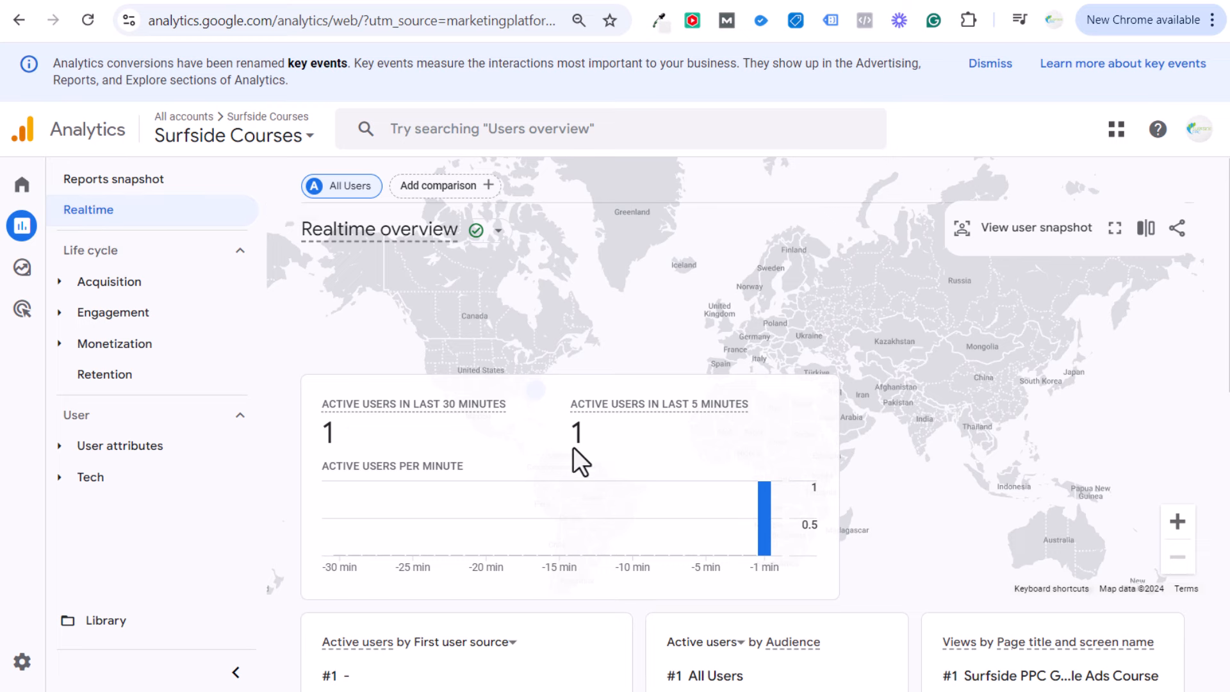
scroll(722, 455, down, 4)
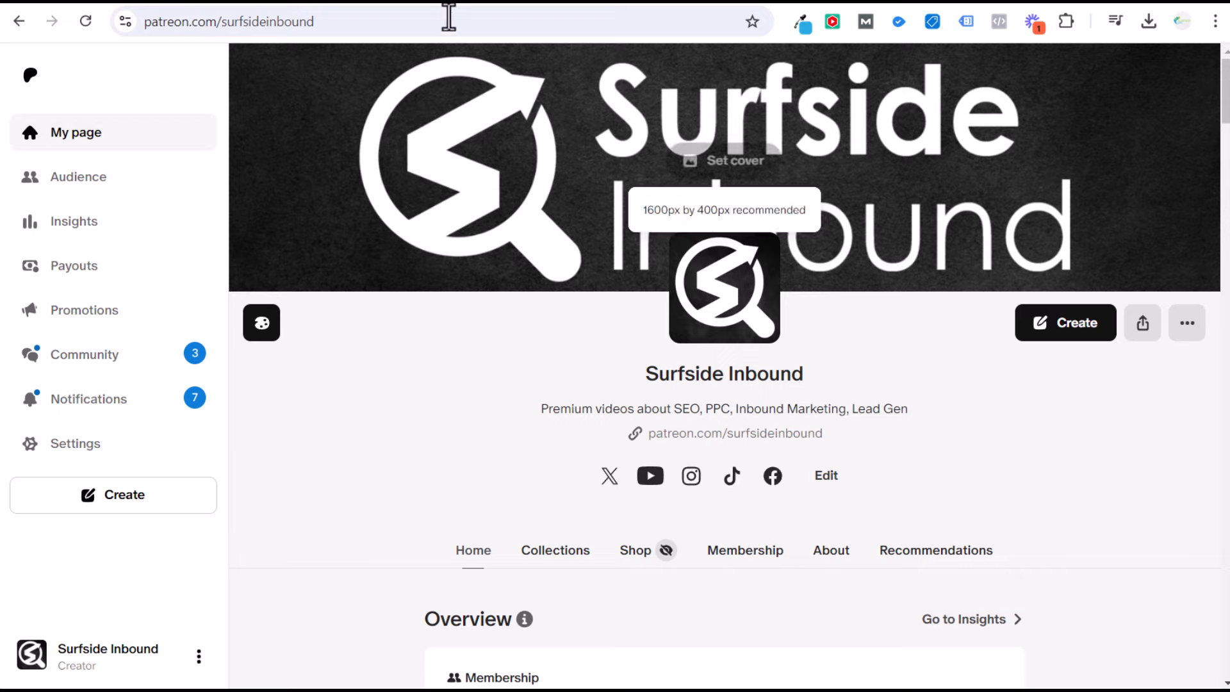
View the Surfside Inbound Marketing Course 2024 on YouTube and its pinned post on the Surfside Inbound Patreon page
click(419, 8)
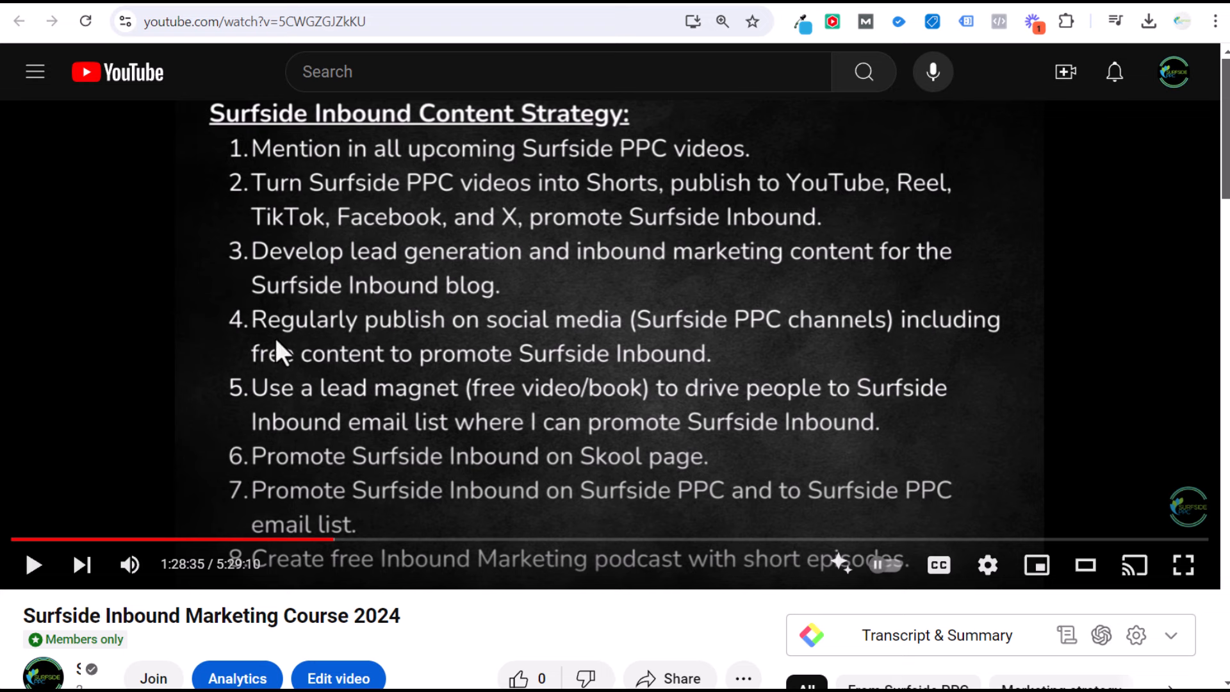
click(457, 5)
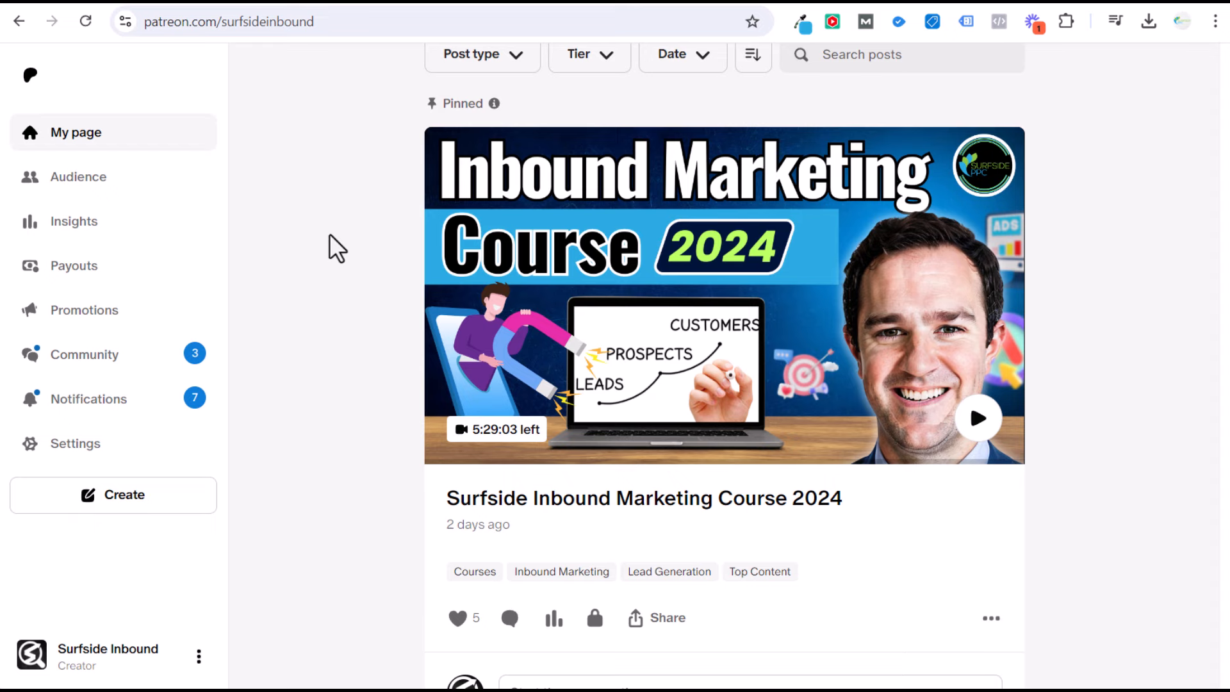
click(414, 4)
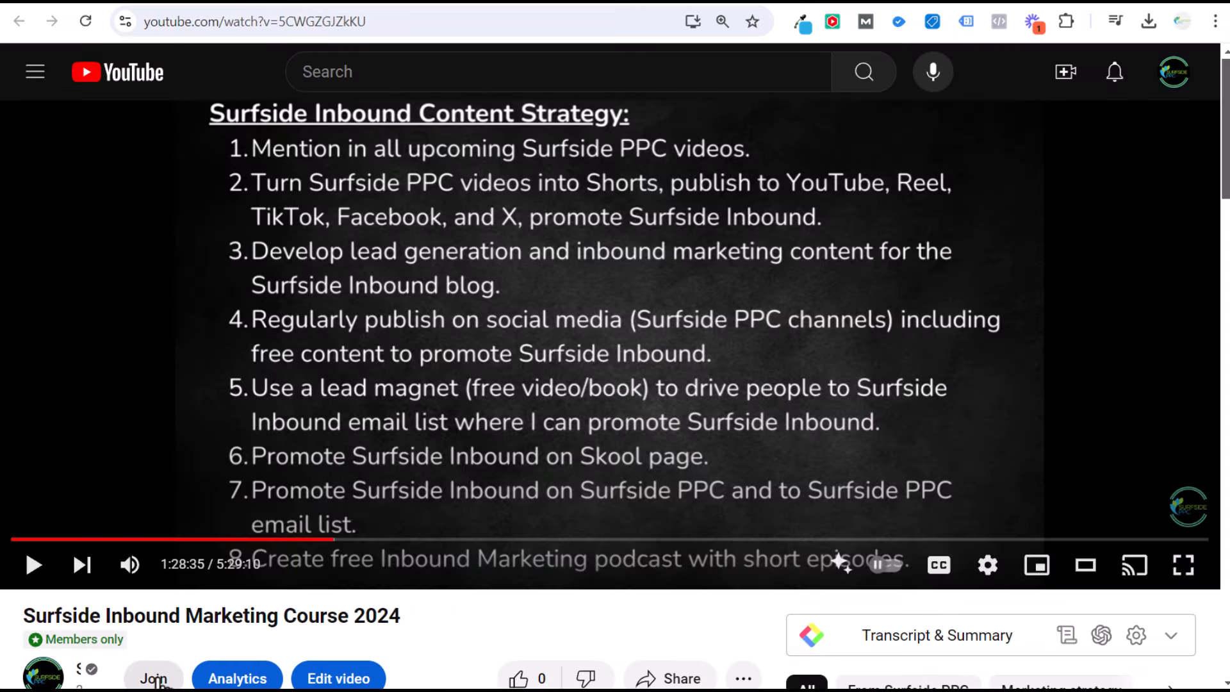